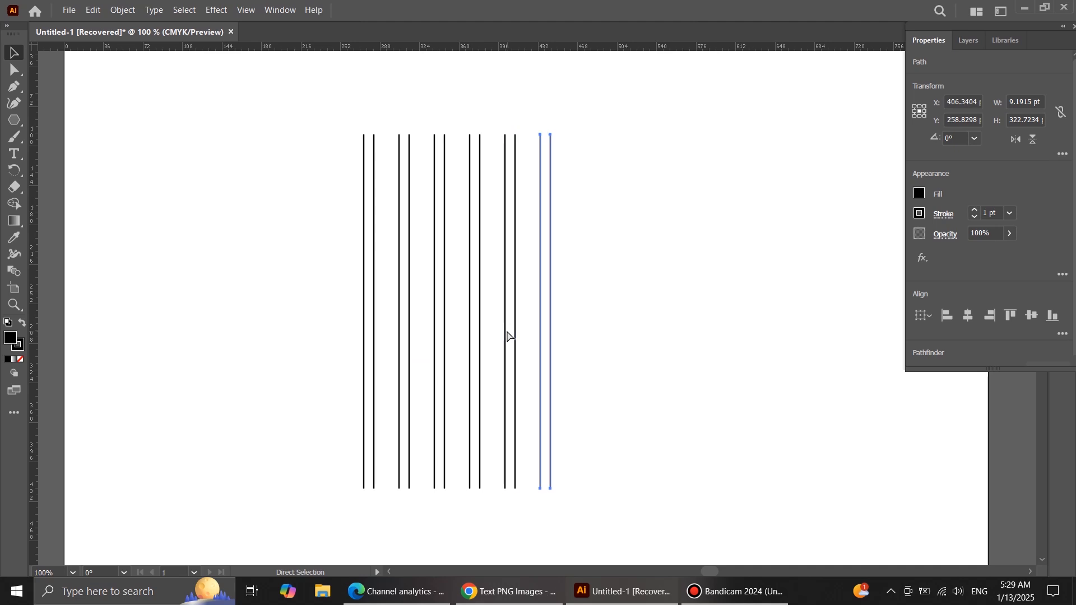
Step: Draw an upright hexagon about 189 pt wide and 218 pt high beside the vertical lines, with no fill and a black outline
click(667, 370)
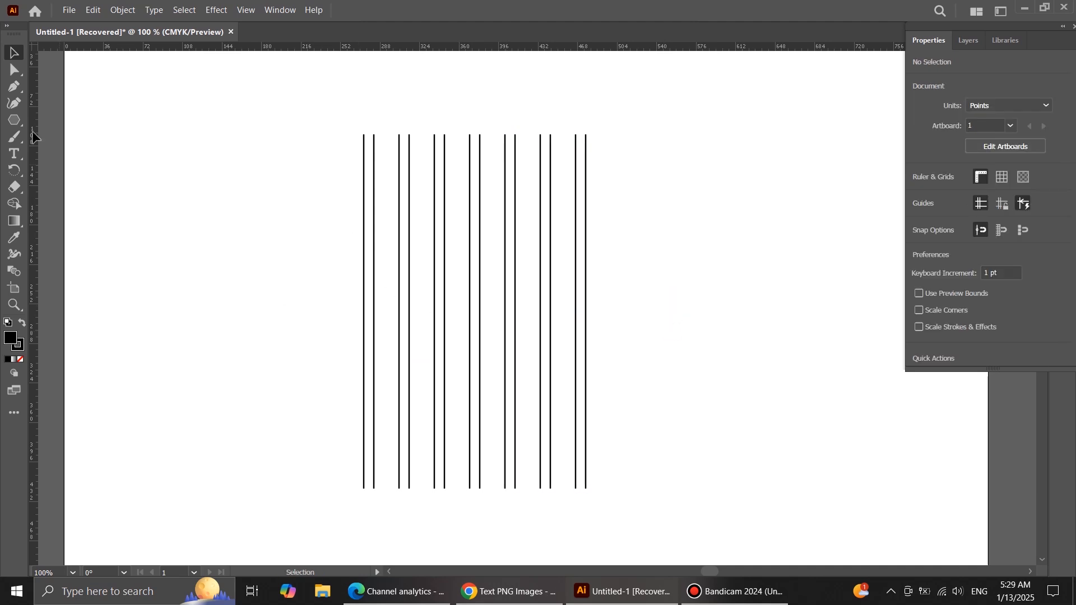
drag(207, 215, 207, 334)
click(918, 194)
click(766, 243)
click(14, 55)
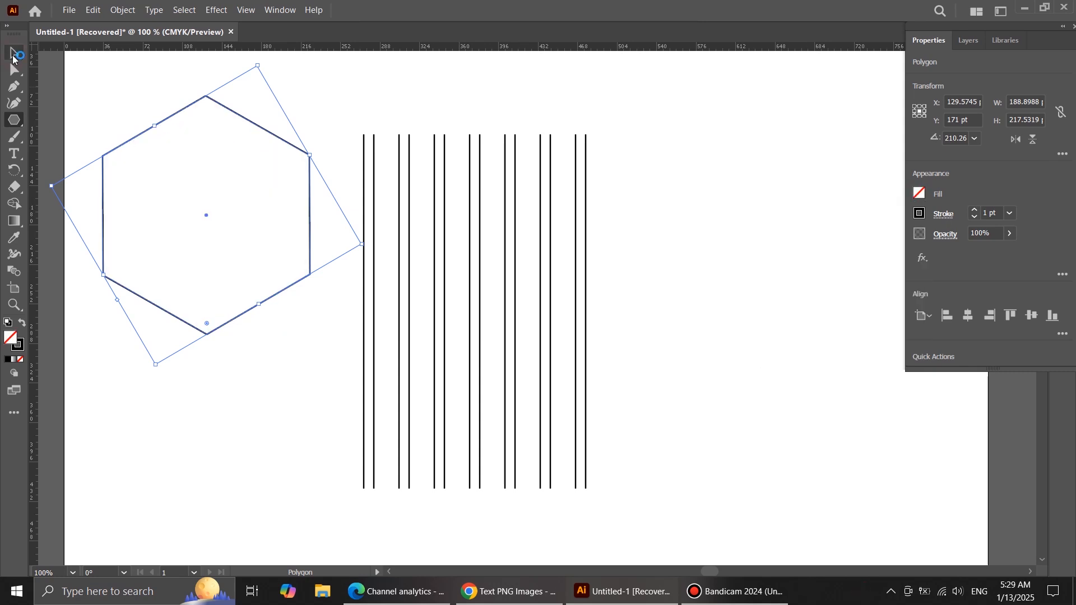
Step: Move the hexagon onto the vertical lines and scale it to about 184 pt wide so it fits between the inner lines of the outermost pairs
click(11, 54)
drag(309, 199, 581, 284)
key(Left)
key(Left)
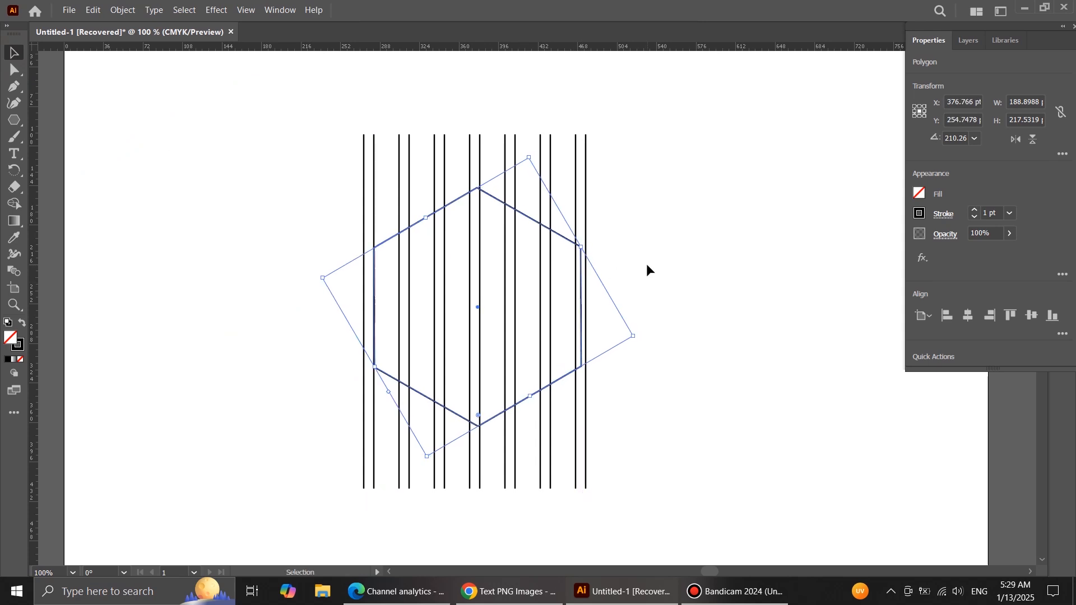
drag(636, 333, 626, 335)
key(Right)
key(Right)
click(677, 318)
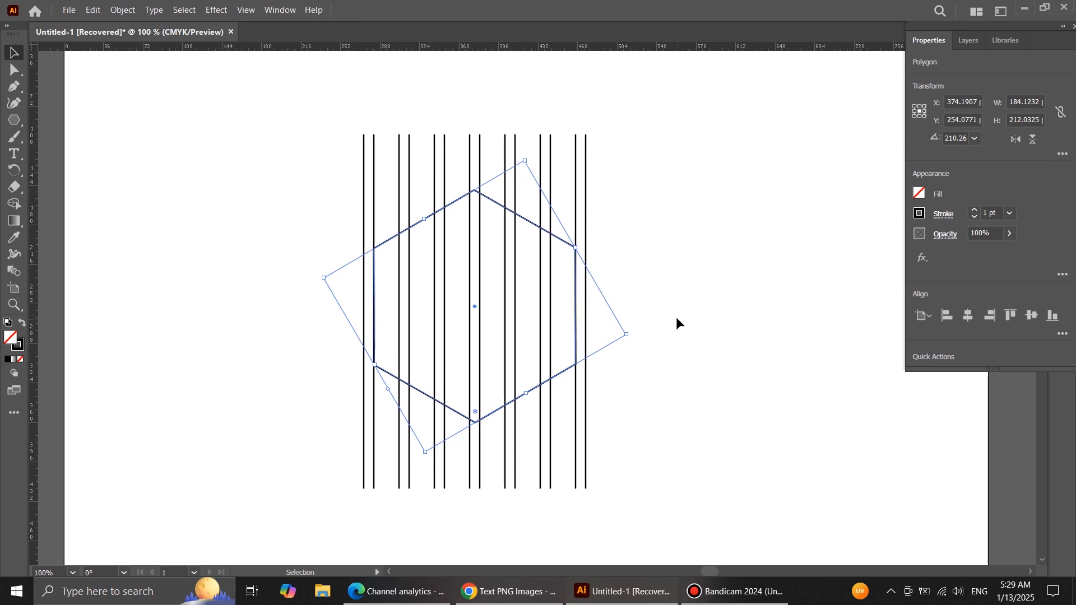
Step: Select all the vertical lines and make a reflected copy of them at a slanted angle
drag(318, 96, 611, 165)
right_click(586, 154)
mouse_move(712, 329)
click(751, 374)
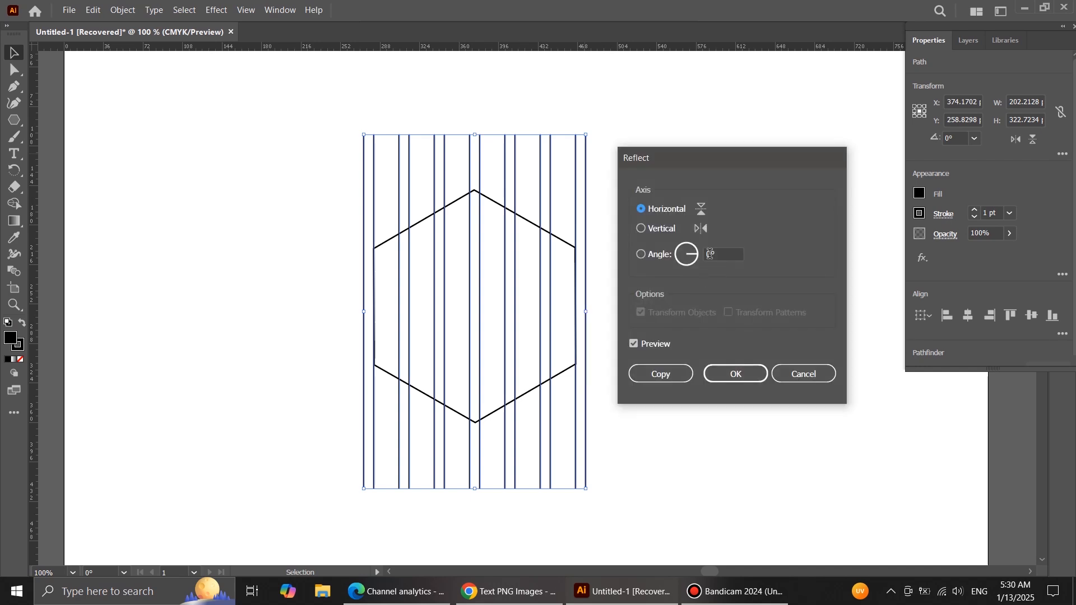
click(710, 254)
click(661, 374)
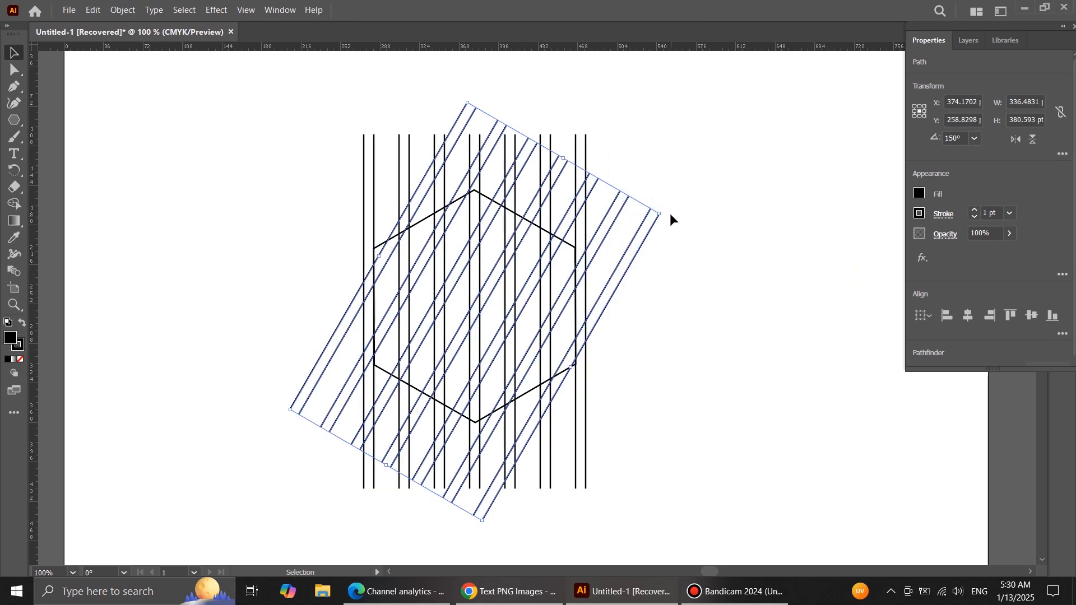
Step: Rotate the copied lines to about 120° parallel to the hexagon's upper-left edge, and nudge them down onto that edge
drag(674, 227, 720, 315)
key(Right)
key(Down)
key(Down)
key(Down)
key(Down)
key(Down)
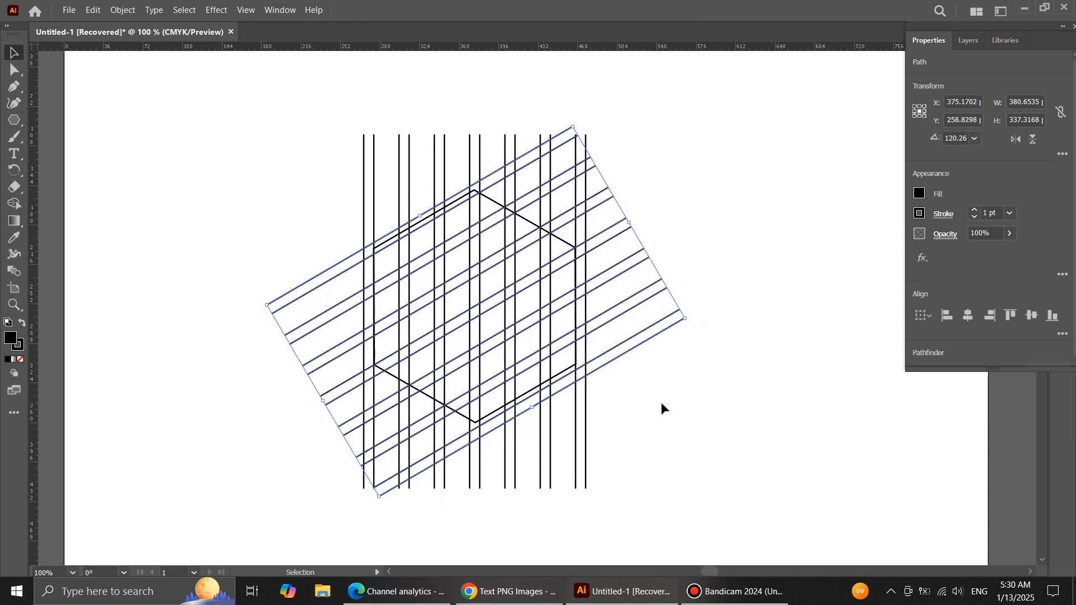
key(Down)
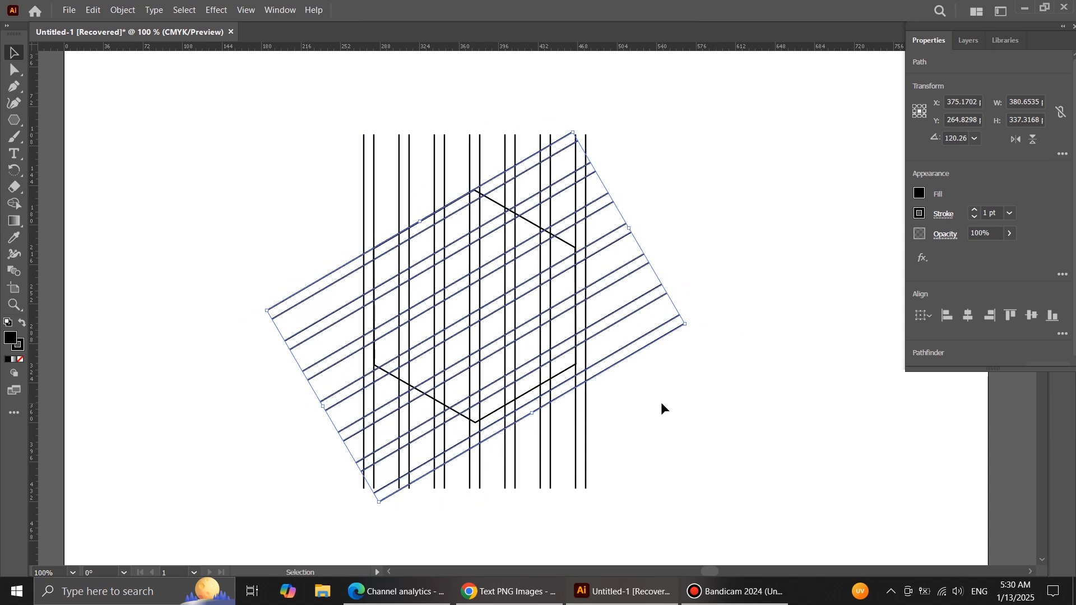
key(Down)
Step: Make a copy of the slanted lines reflected across the horizontal axis and nudge it slightly left
right_click(641, 314)
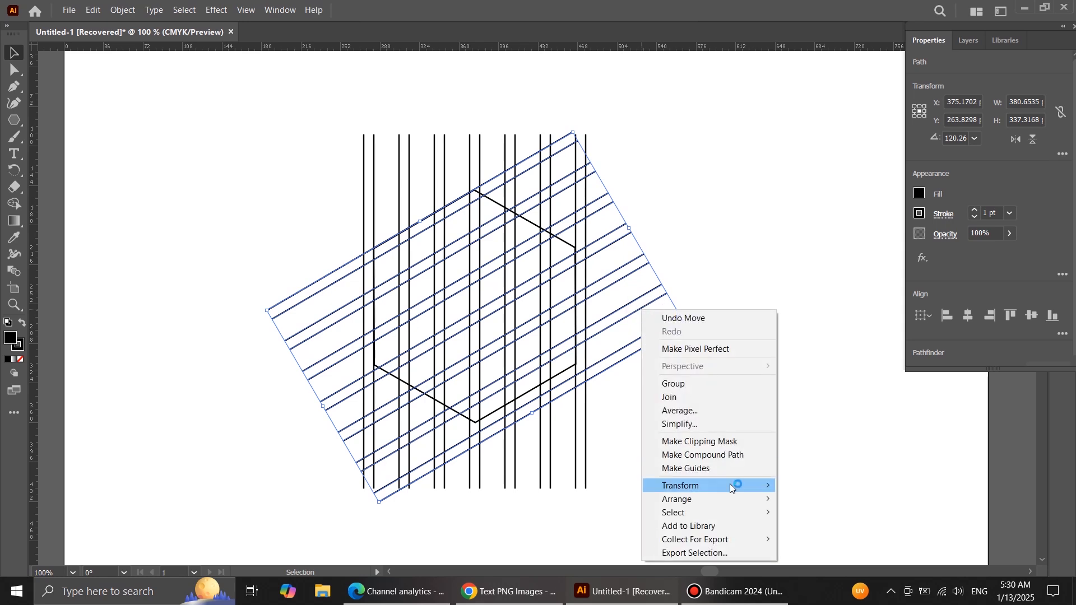
mouse_move(737, 483)
click(813, 527)
click(641, 207)
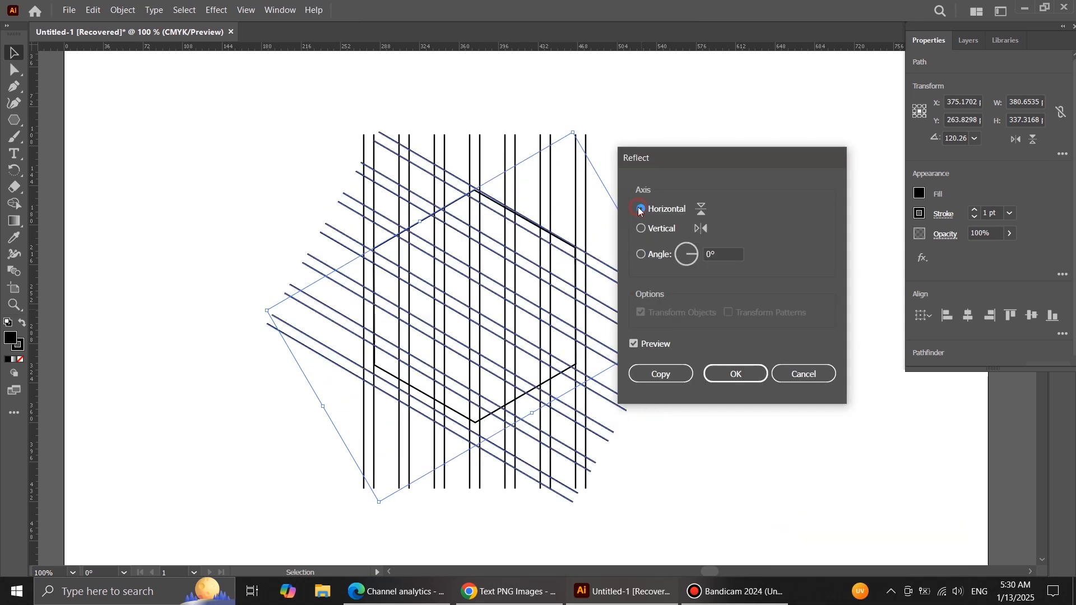
click(661, 375)
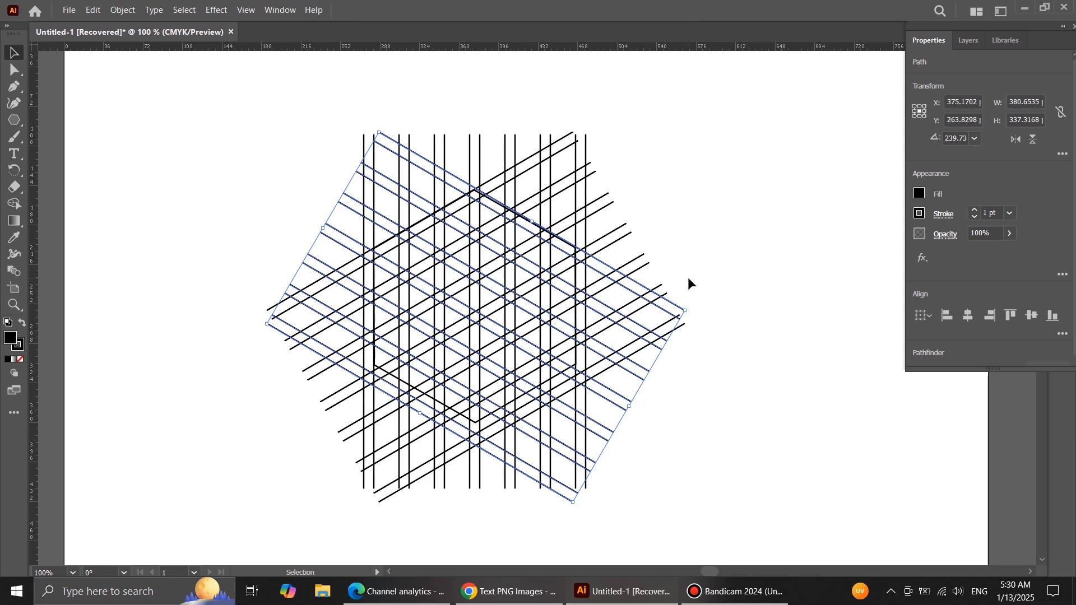
key(Left)
Step: Delete the guide hexagon from the crossing lines
click(687, 271)
click(491, 203)
key(Delete)
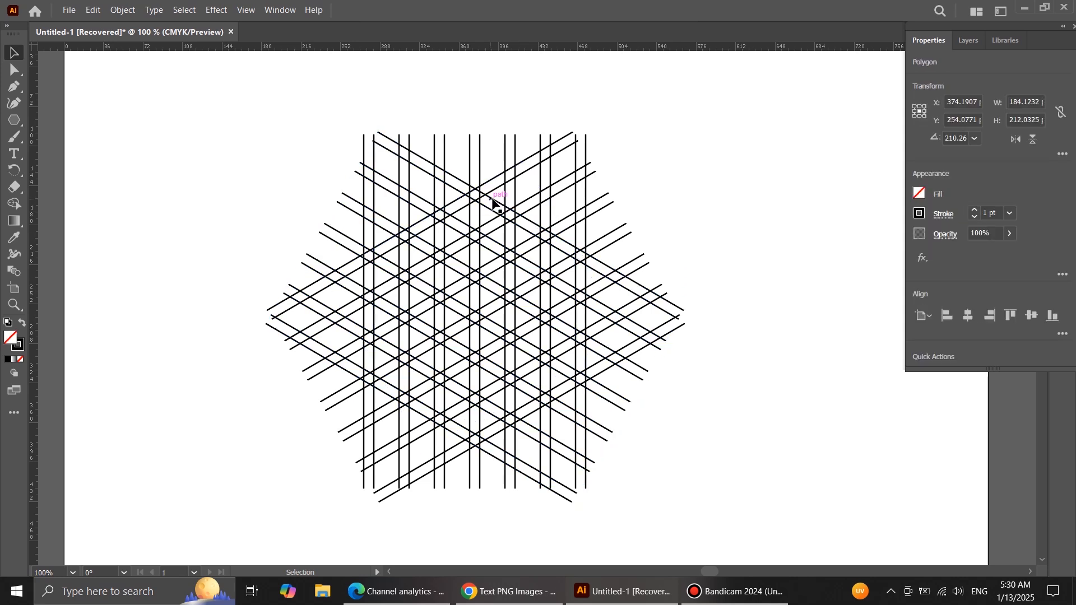
Step: Shift the whole line grid slightly right, and merge its upper-left parallelogram and inner-left vertical bar into black shapes with Shape Builder
drag(257, 239, 654, 464)
drag(491, 359, 515, 353)
click(14, 205)
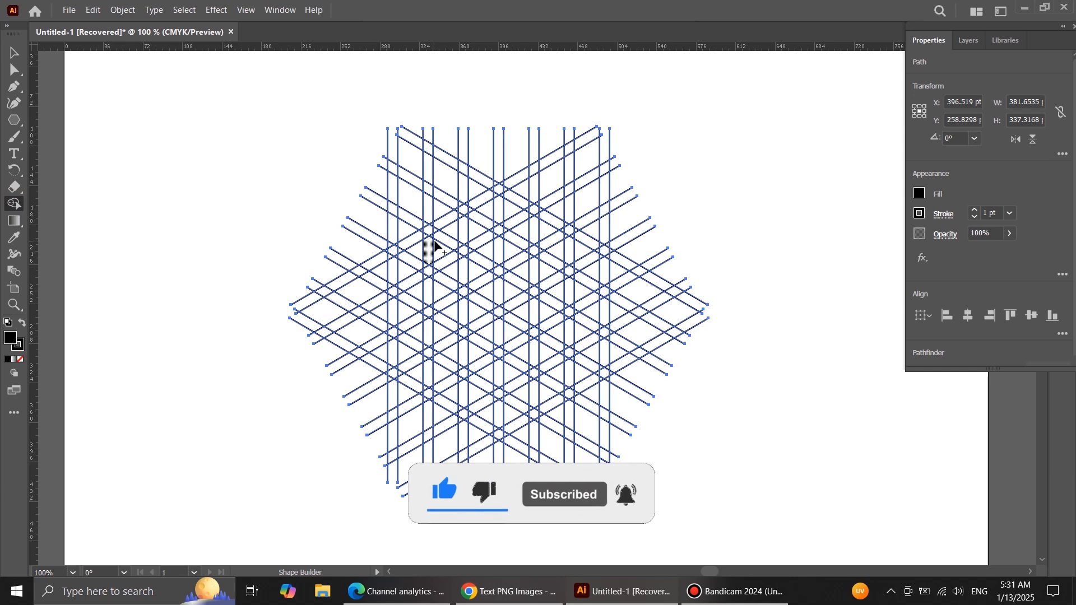
click(441, 251)
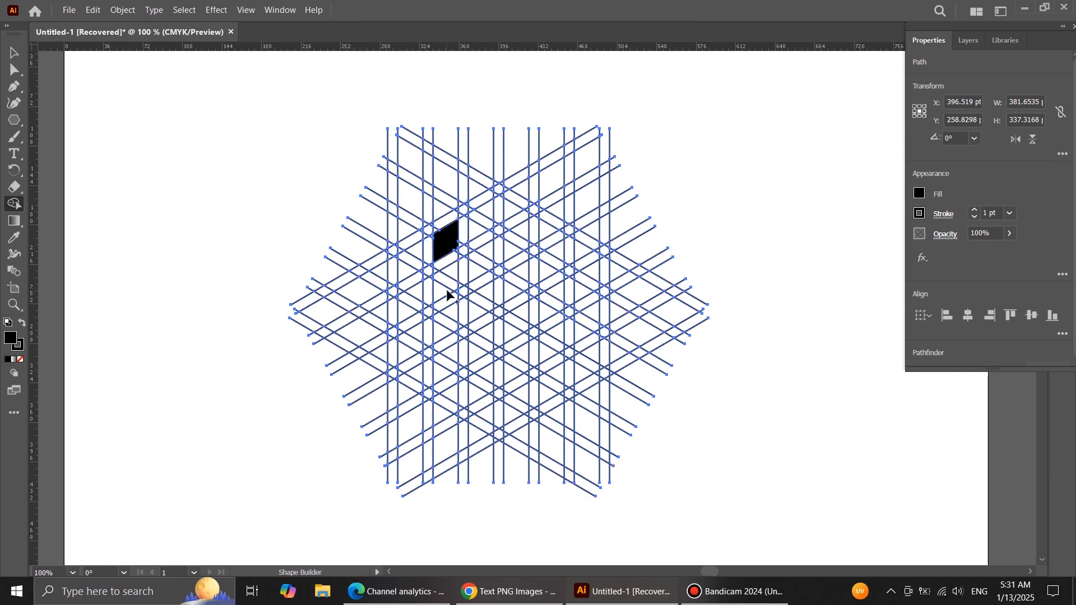
drag(449, 285, 450, 352)
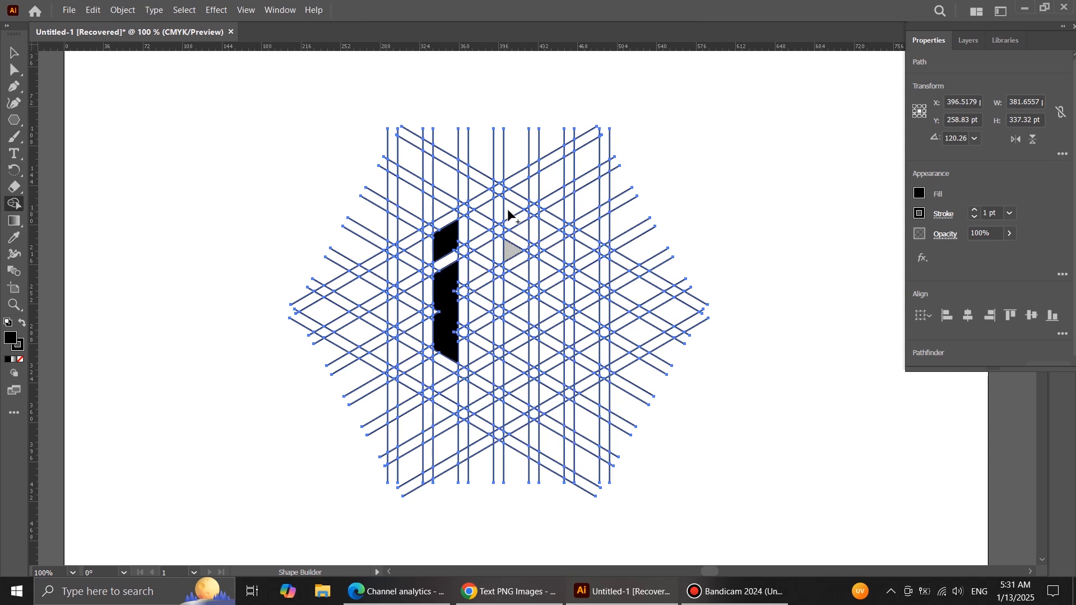
Step: Merge the grid regions forming the logo's left half into one U-shaped black band with a hooked top end
drag(482, 225, 481, 415)
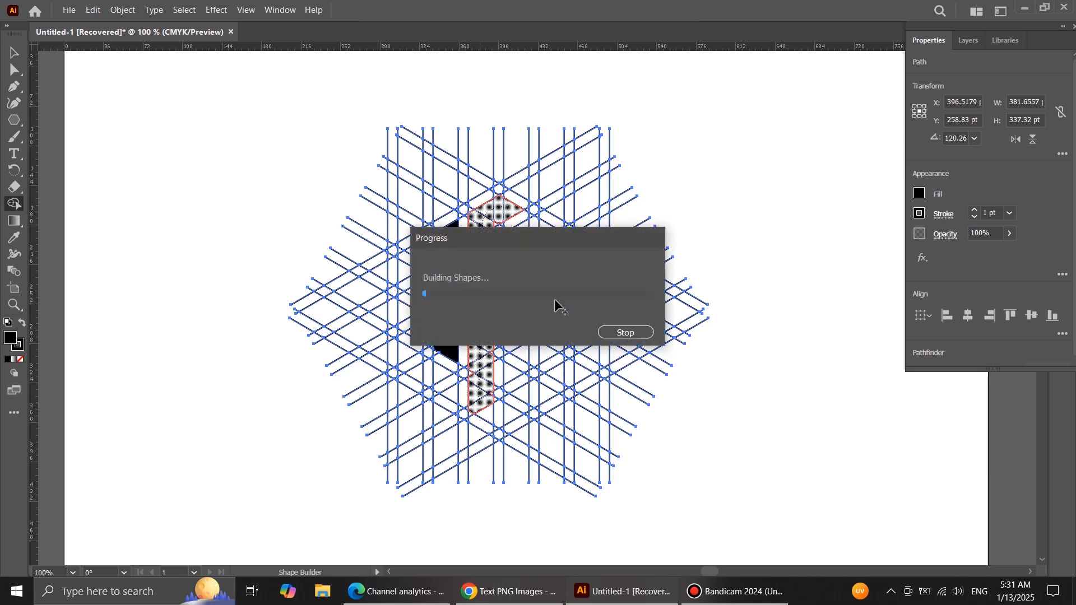
mouse_move(509, 212)
mouse_down()
mouse_move(485, 216)
mouse_move(480, 371)
mouse_up()
mouse_move(411, 304)
mouse_down()
mouse_move(413, 369)
mouse_move(446, 386)
mouse_up()
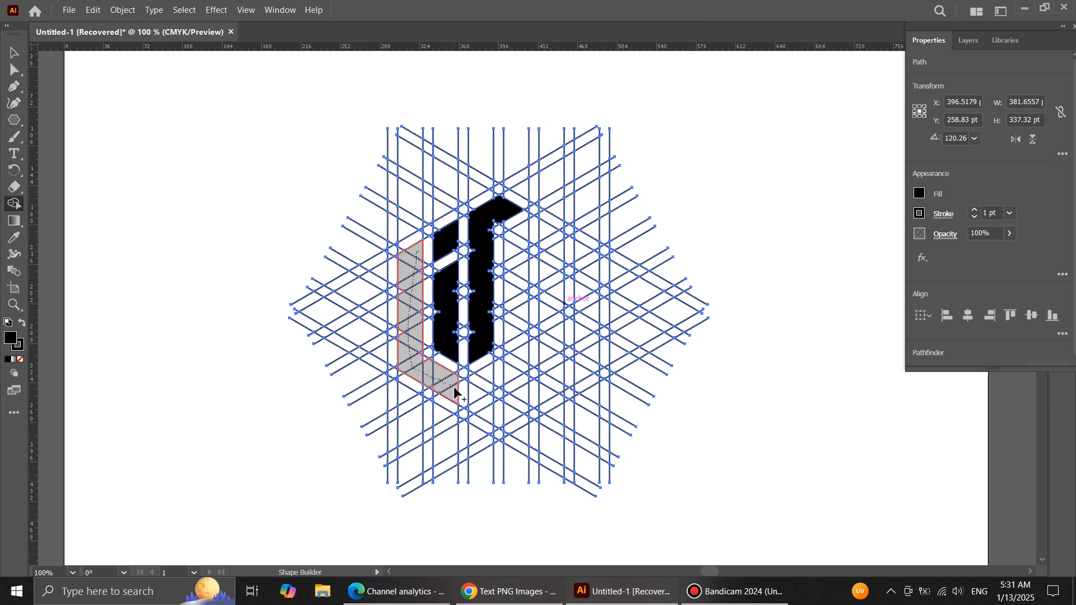
drag(481, 354, 483, 352)
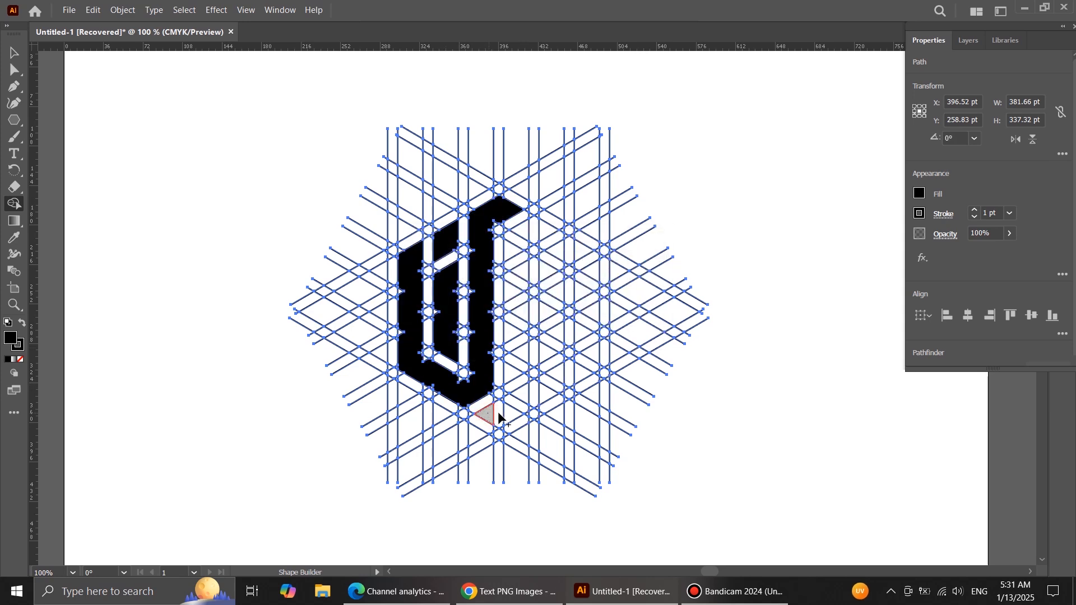
Step: Merge the mirrored right half: a hooked arch band, a small lower parallelogram and an inner vertical bar
mouse_move(514, 399)
mouse_down()
mouse_move(526, 234)
mouse_move(539, 230)
mouse_move(589, 265)
mouse_move(584, 374)
mouse_up()
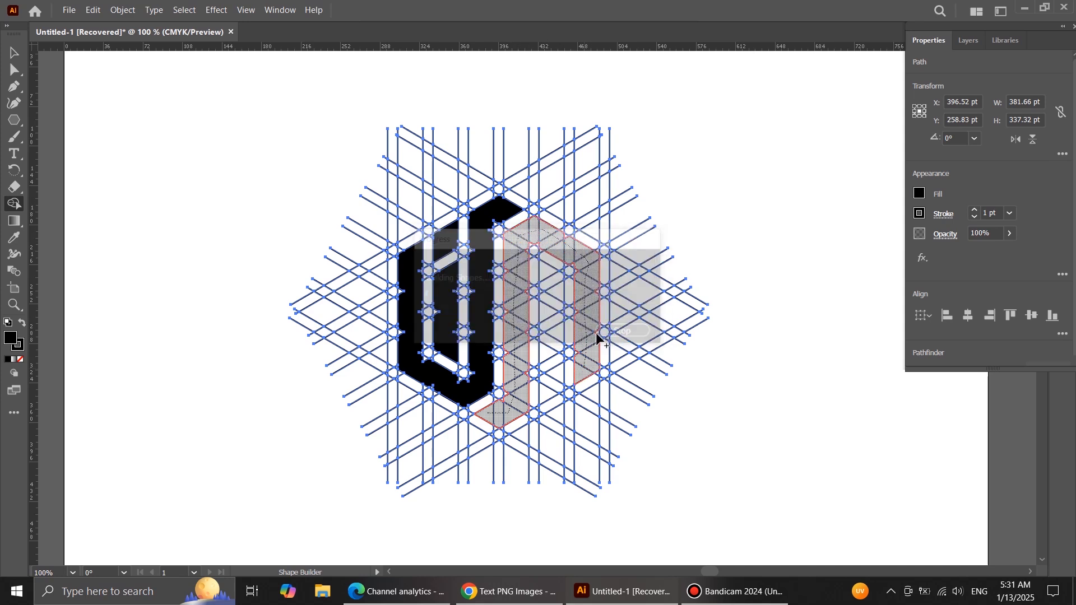
click(557, 381)
drag(552, 321, 544, 262)
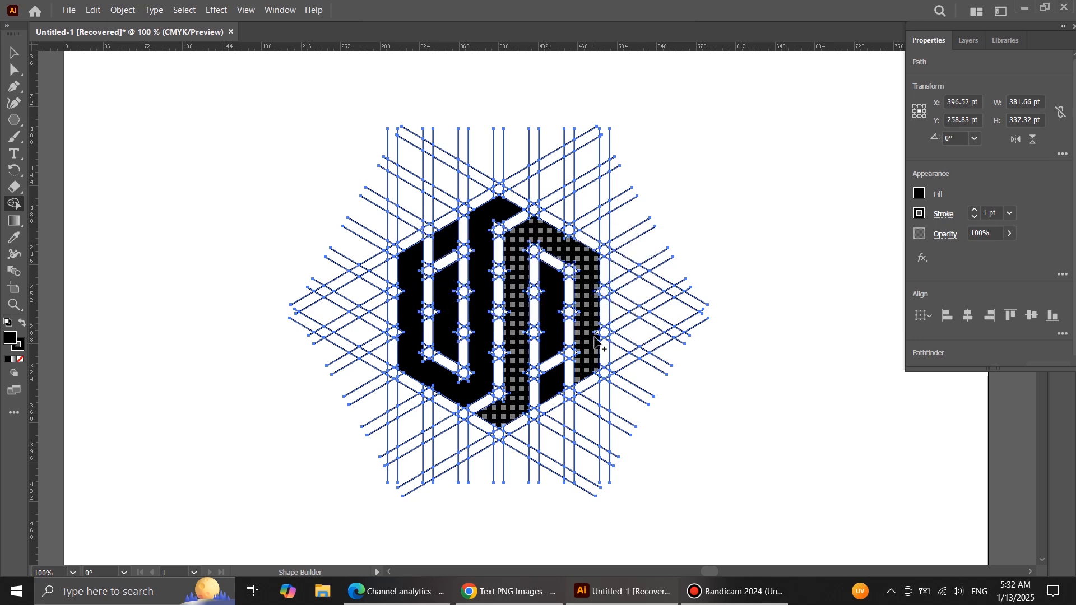
Step: Merge the small triangular notches along the edges of the left U-shaped band into it with Shape Builder
alt+scroll(501, 283, up, 2)
scroll(507, 393, down, 2)
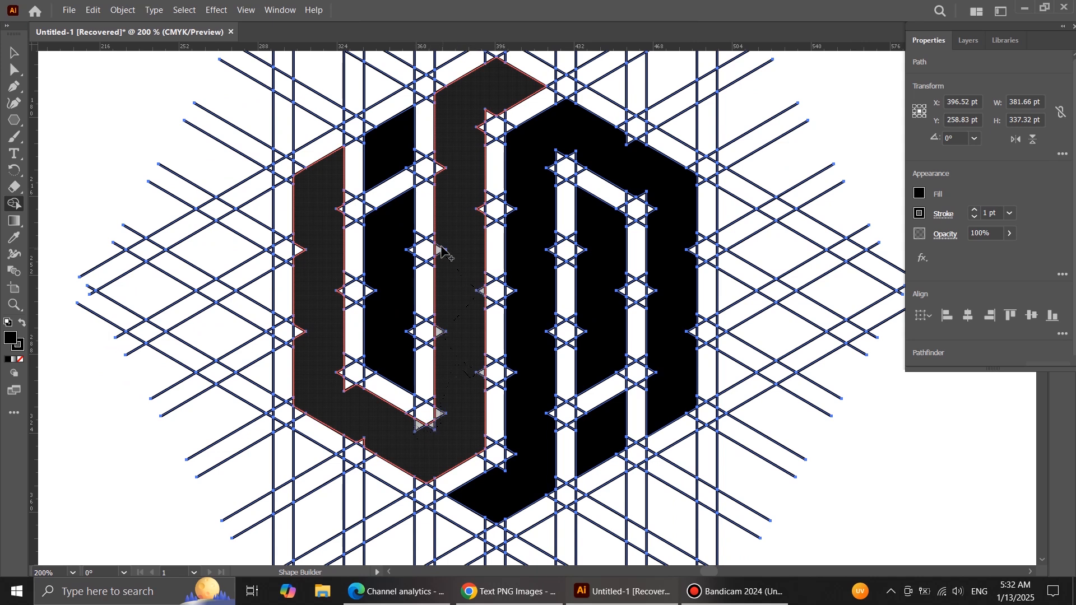
drag(443, 164, 453, 172)
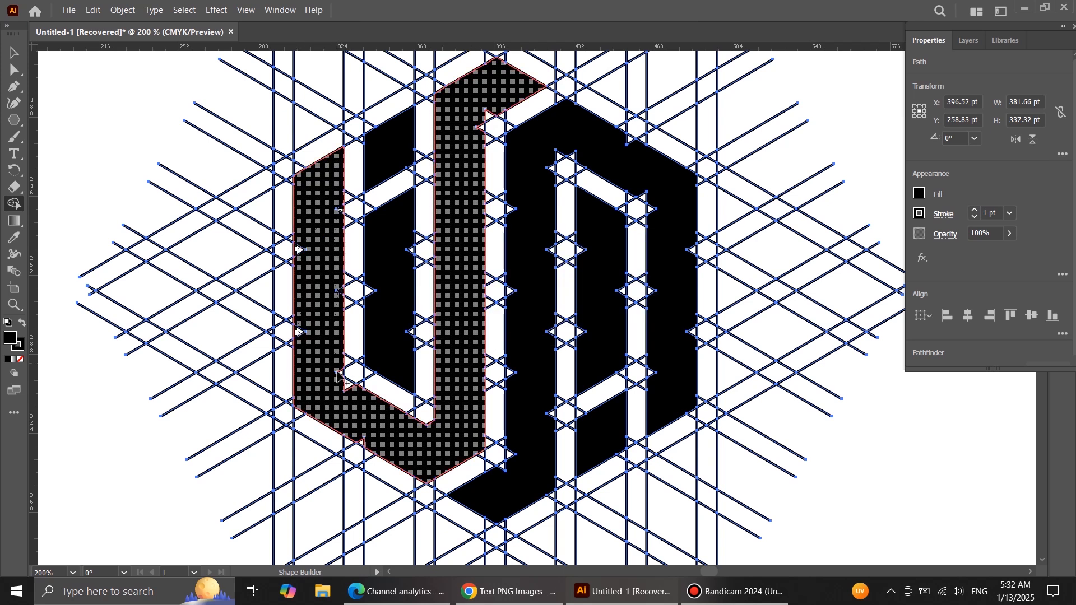
drag(362, 441, 382, 434)
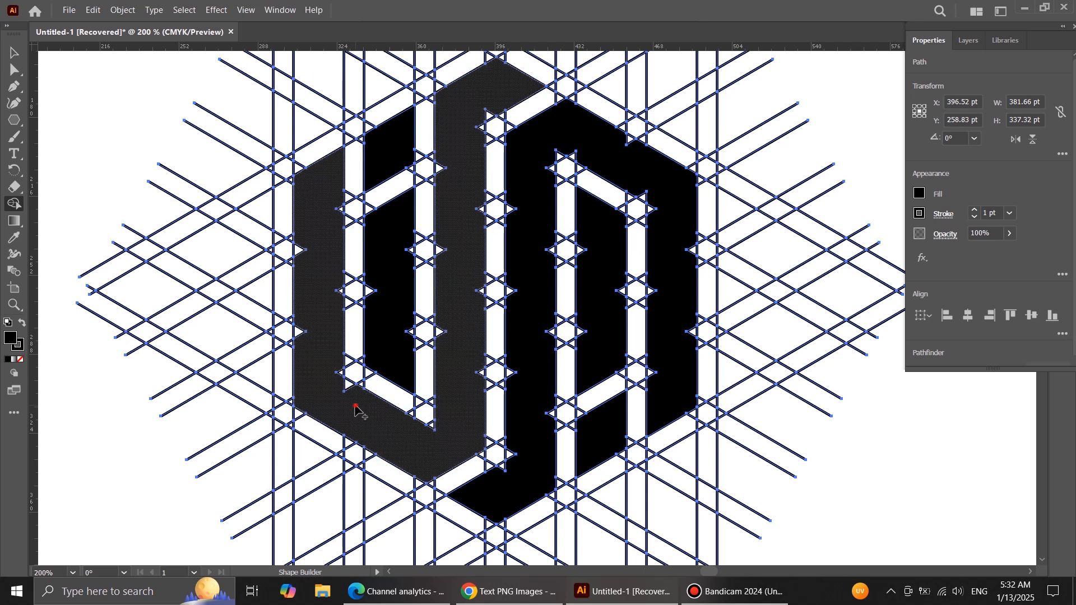
drag(304, 339, 299, 331)
mouse_move(340, 209)
mouse_down()
mouse_move(323, 219)
mouse_move(318, 288)
mouse_up()
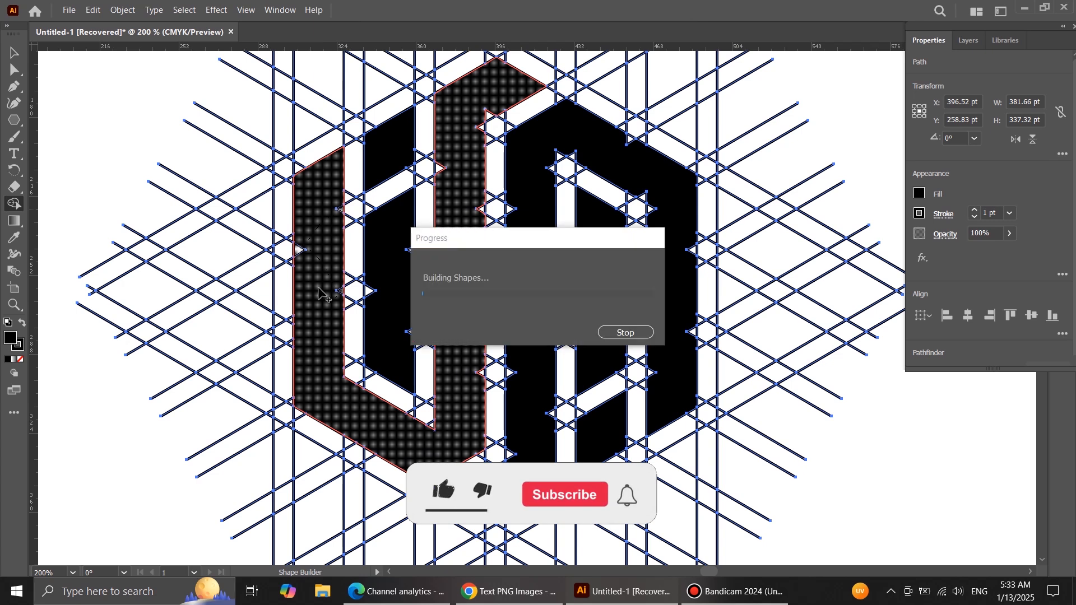
Step: Fill the notches on the arch band's left stem, the inner-left bar and the remaining inner edge of the U-shaped band
mouse_move(548, 413)
mouse_down()
mouse_move(513, 374)
mouse_move(543, 340)
mouse_move(511, 292)
mouse_move(547, 244)
mouse_move(523, 174)
mouse_up()
mouse_move(445, 178)
mouse_down()
mouse_move(450, 346)
mouse_move(480, 373)
mouse_move(470, 331)
mouse_move(479, 212)
mouse_up()
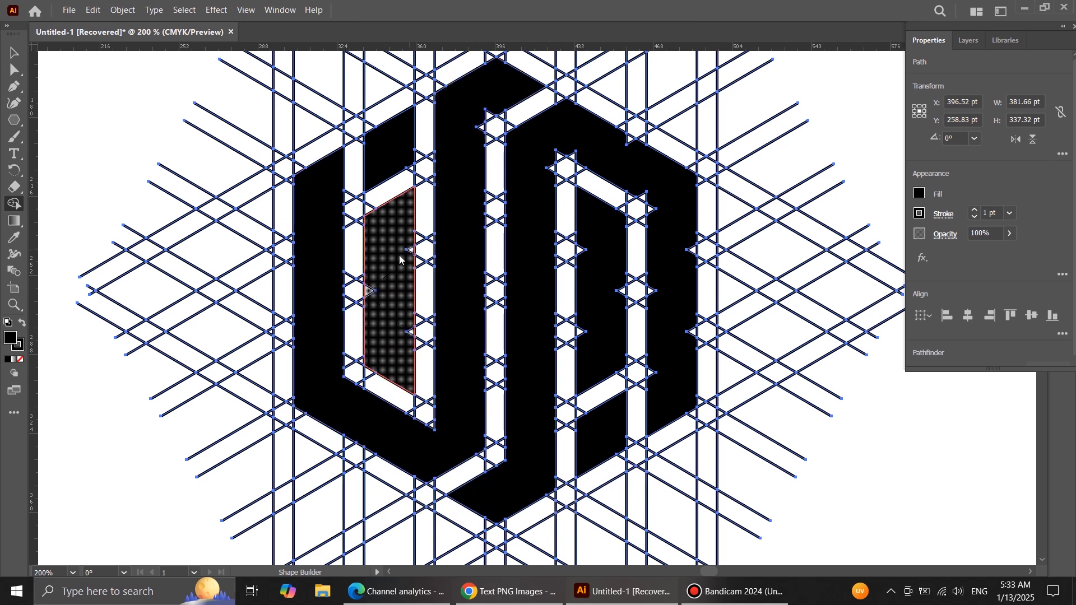
drag(399, 256, 402, 254)
mouse_move(473, 118)
mouse_down()
mouse_move(481, 127)
mouse_move(486, 112)
mouse_up()
Step: Merge the remaining notches into the arch band's top and right leg and into the inner-right bar
mouse_move(536, 185)
mouse_down()
mouse_move(550, 169)
mouse_move(635, 145)
mouse_up()
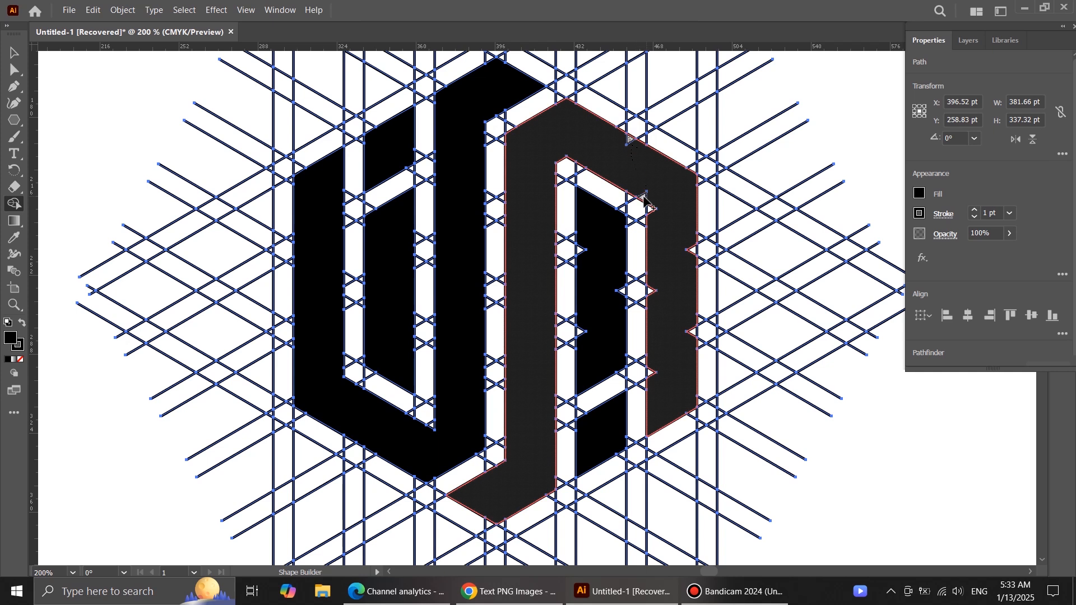
click(656, 379)
drag(579, 330, 580, 331)
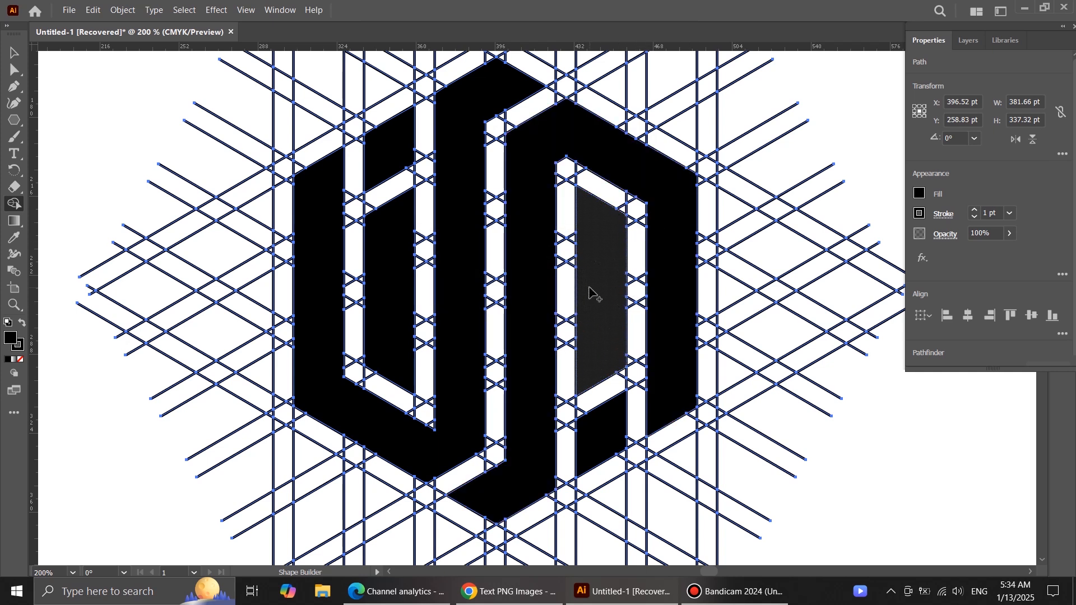
Step: Move the six black logo shapes left, clear of the grid, and delete the leftover lines
scroll(508, 309, up, 1)
scroll(527, 272, down, 1)
key(ctrl+1)
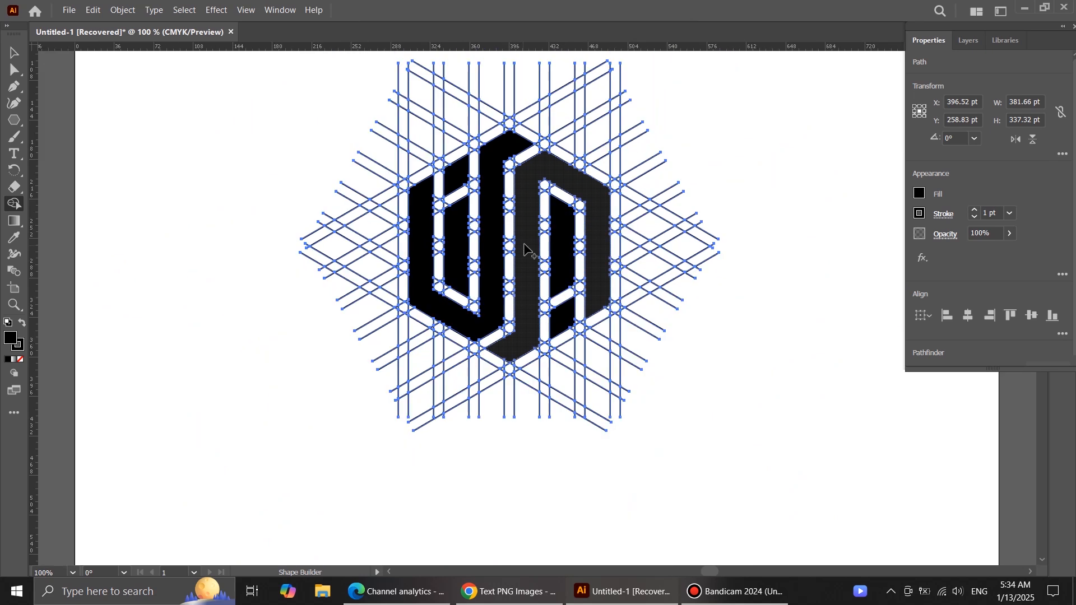
key(v)
click(835, 192)
click(429, 291)
shift+click(457, 304)
shift+click(456, 240)
shift+click(577, 242)
shift+click(556, 278)
shift+click(558, 372)
drag(555, 320, 224, 320)
drag(358, 90, 695, 499)
key(Delete)
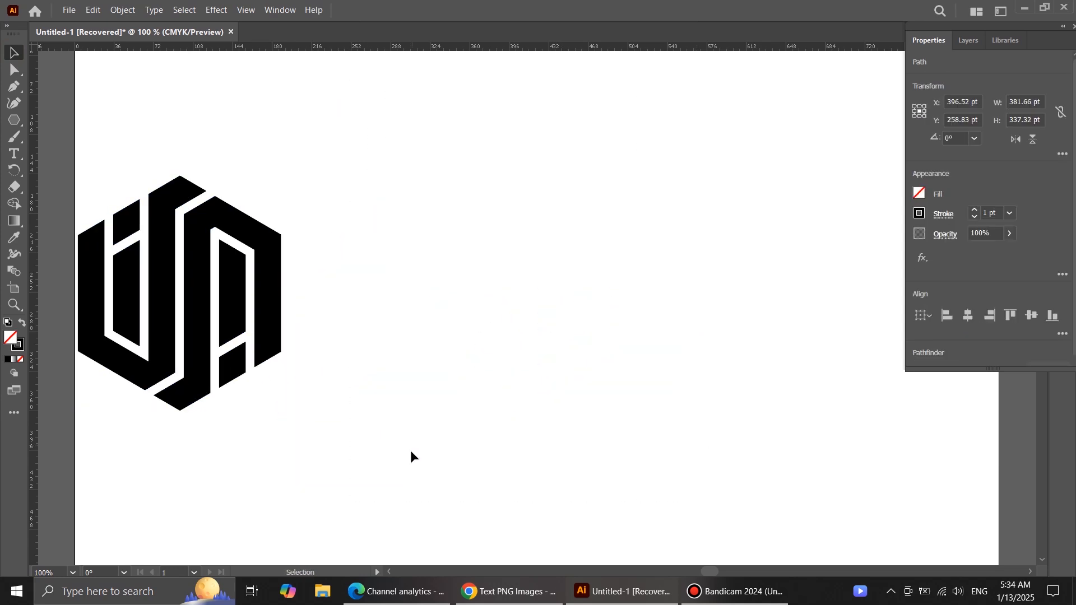
Step: Move the logo to the middle of the artboard and enlarge it to about 240 × 278 pt
drag(364, 401, 19, 225)
drag(271, 329, 644, 353)
drag(829, 433, 765, 421)
drag(556, 438, 558, 515)
drag(589, 417, 559, 353)
drag(727, 348, 697, 361)
drag(537, 357, 550, 343)
click(724, 358)
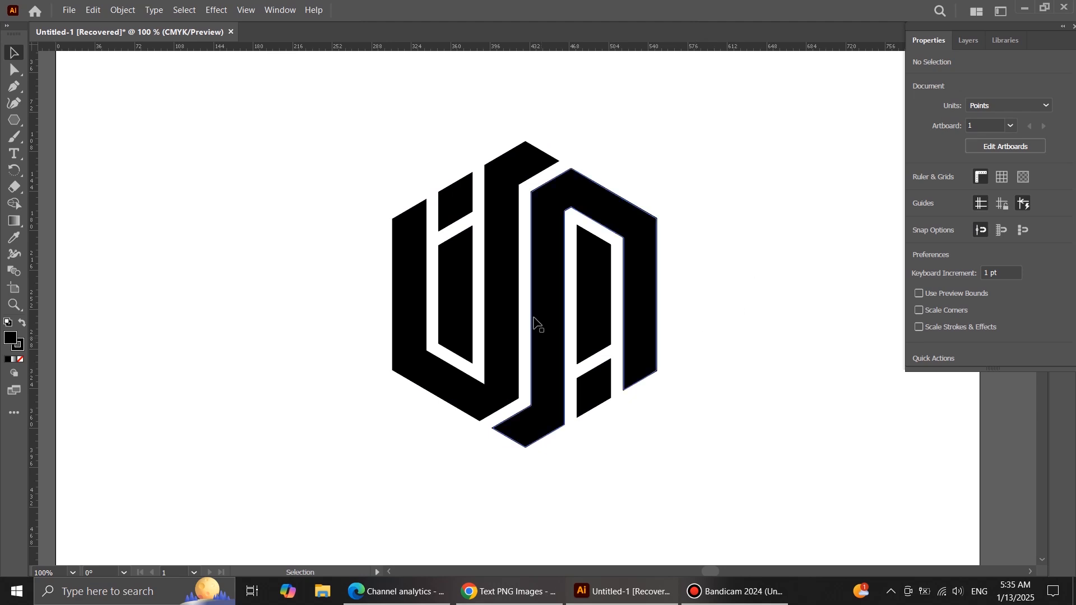
Step: Set both the fill and the stroke of the whole logo to bright blue
drag(348, 133, 673, 463)
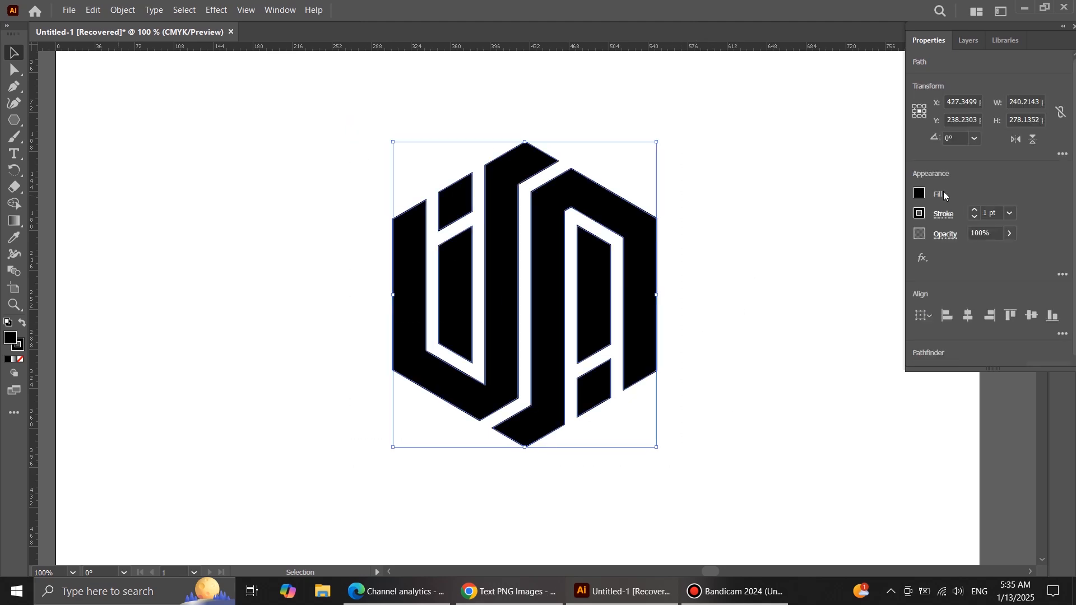
click(919, 193)
click(837, 243)
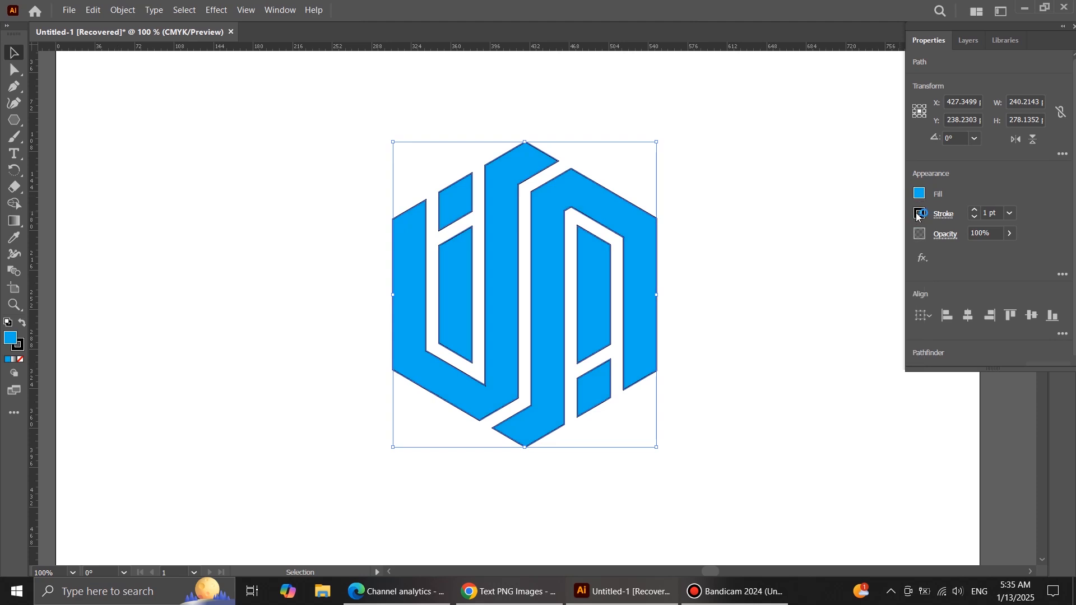
click(919, 213)
click(835, 262)
click(749, 314)
Step: Draw a blue square about 405 pt wide covering the logo
drag(14, 120, 51, 125)
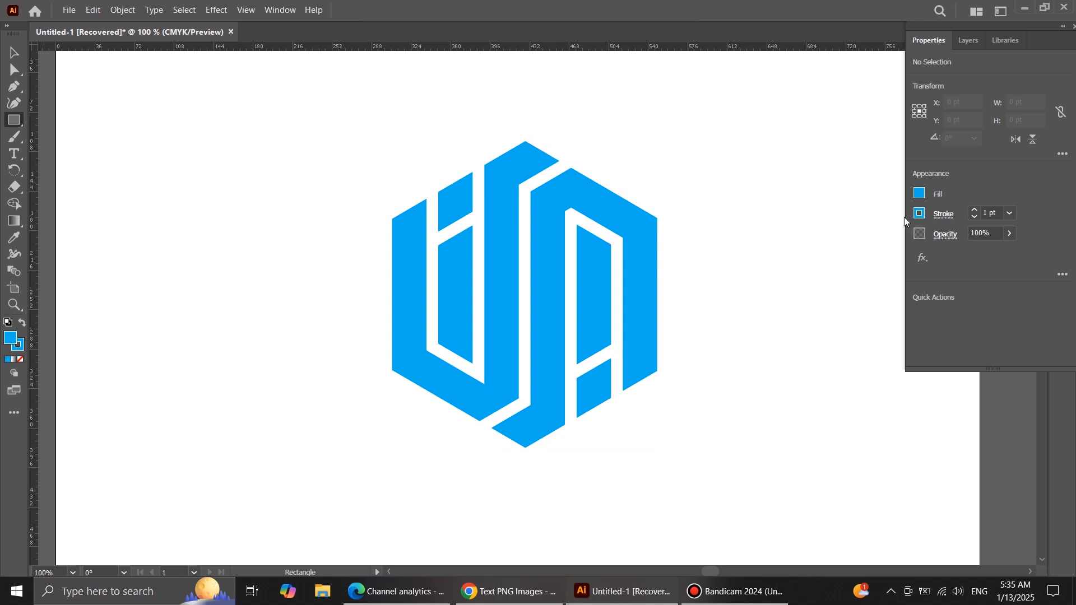
click(920, 193)
click(310, 138)
drag(286, 98, 728, 454)
scroll(762, 454, up, 3)
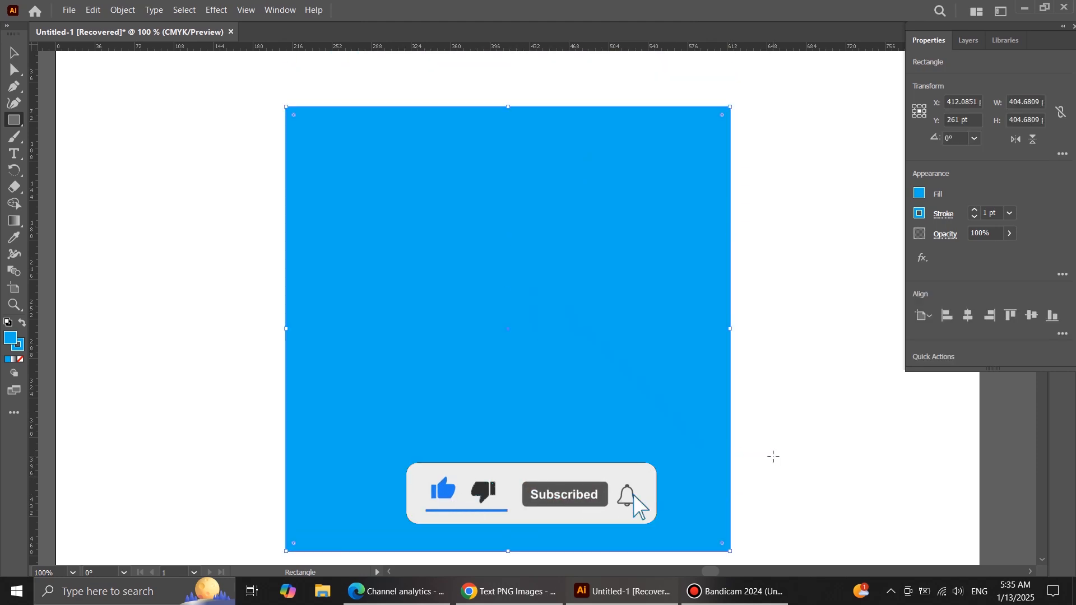
Step: Send the blue square to the back, behind the logo
right_click(623, 320)
mouse_move(729, 248)
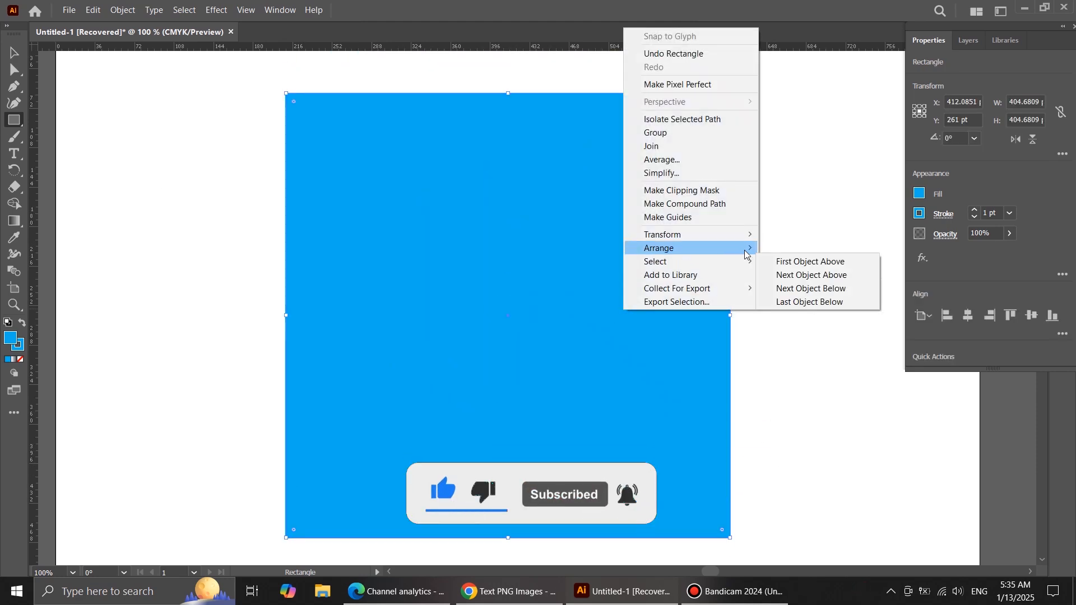
click(794, 289)
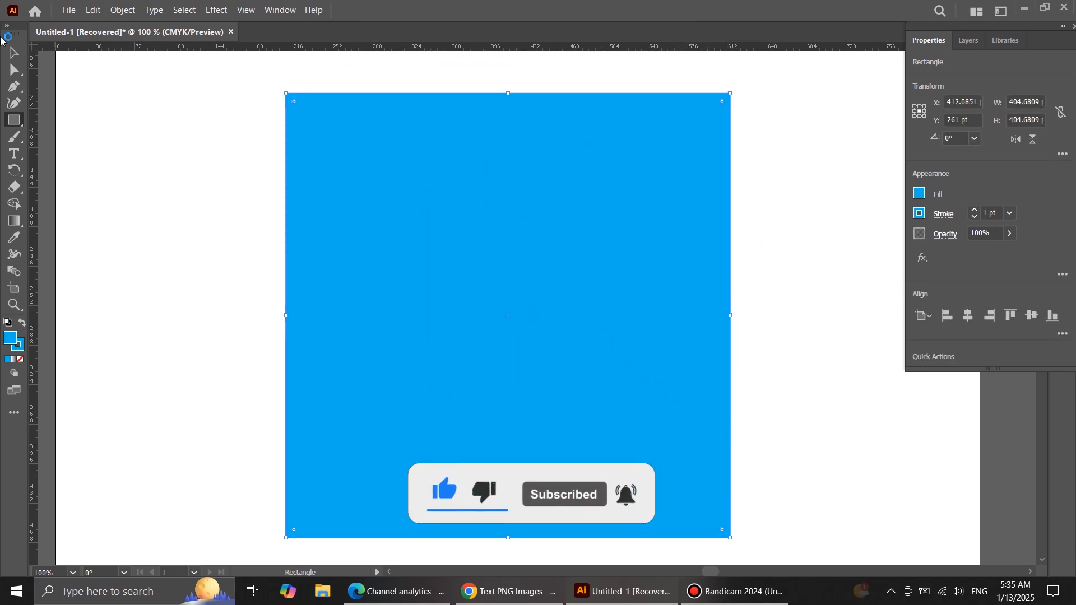
Step: Try a darker blue fill on the square, return it to bright blue, and lower its opacity to 37%
click(919, 193)
click(854, 254)
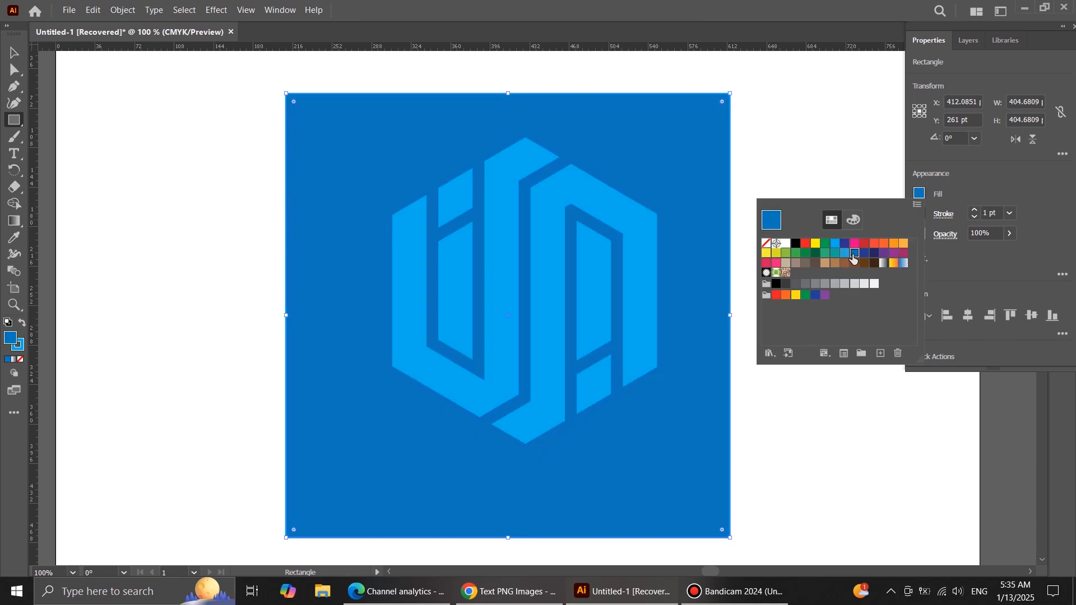
click(843, 255)
click(1006, 233)
click(1011, 234)
drag(991, 251, 975, 251)
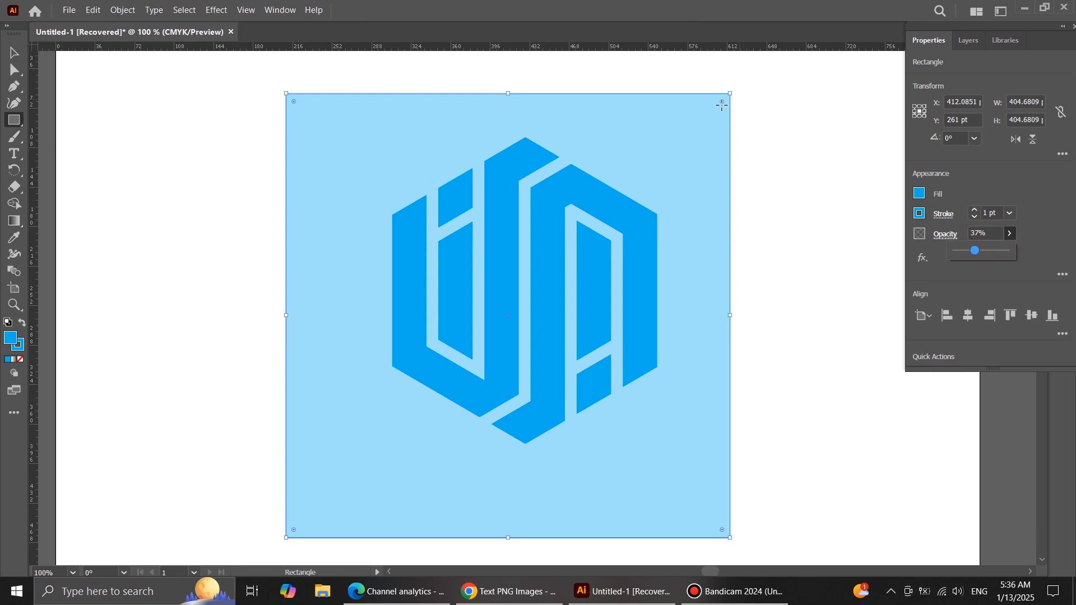
Step: Round all four corners of the square generously and remove its stroke
drag(718, 104, 677, 154)
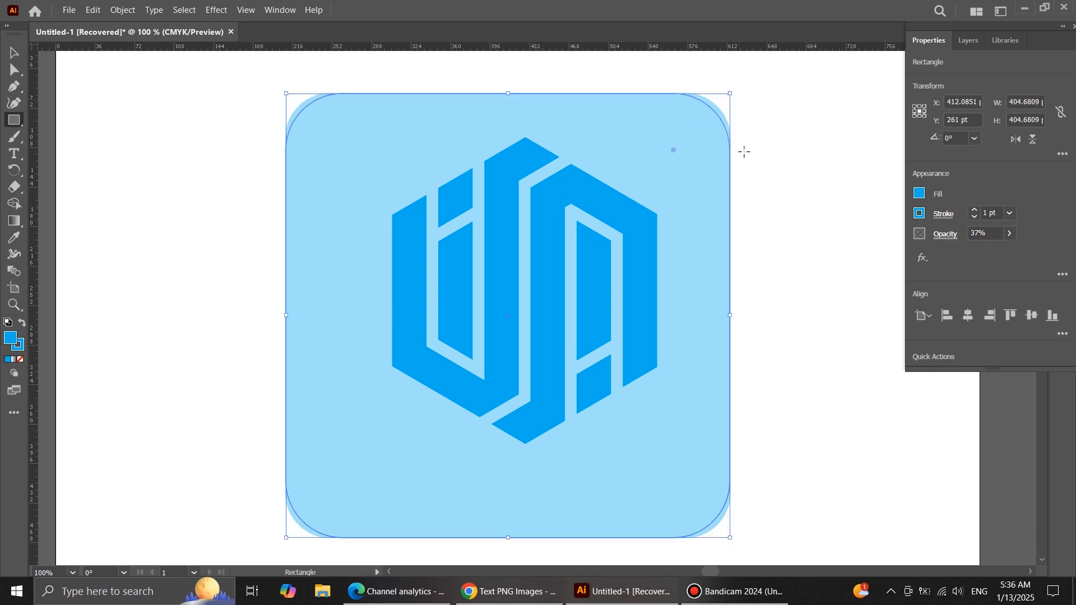
click(919, 214)
click(766, 263)
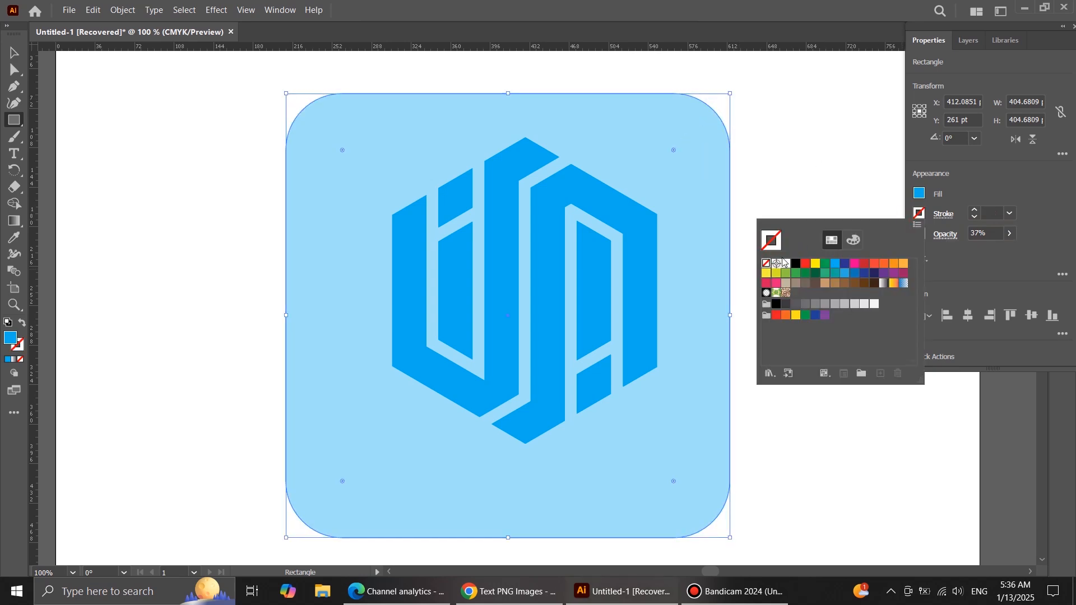
Step: Move the rounded square up and to the right so that it is centred around the logo
click(14, 52)
drag(346, 351, 359, 317)
drag(715, 279, 718, 279)
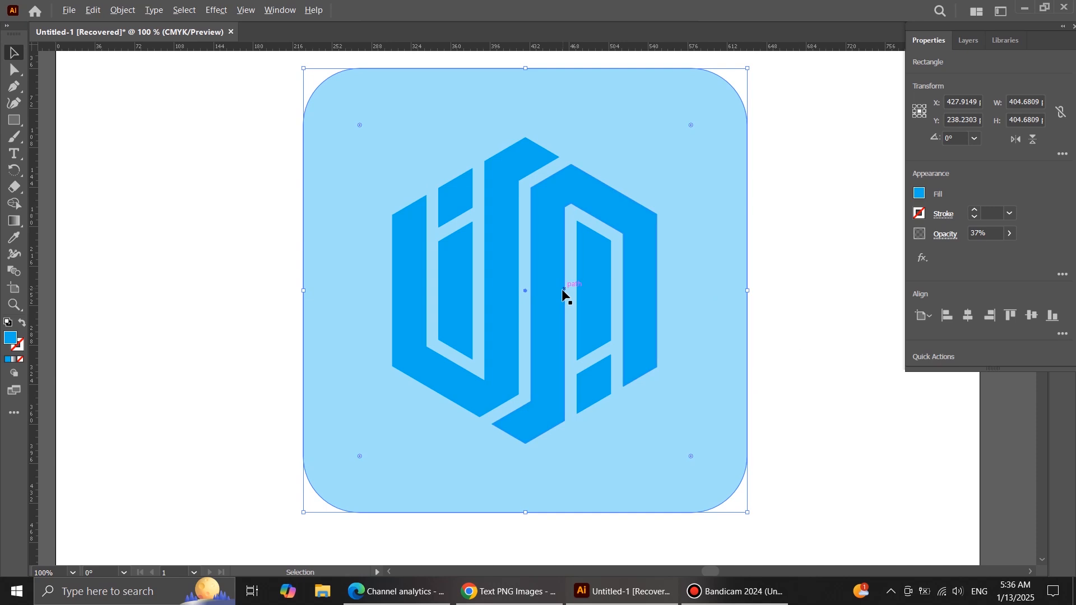
Step: Move the logo and rounded square together to the middle of the artboard, about 67 pt down and 16 pt left
key(ctrl+minus)
click(744, 413)
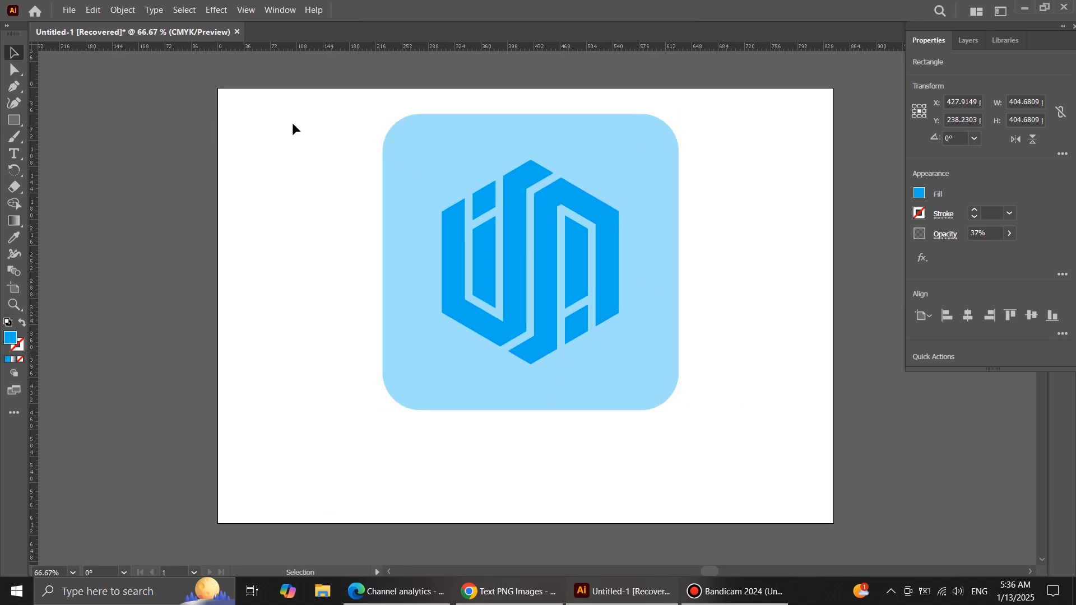
drag(293, 128, 770, 452)
drag(546, 283, 533, 332)
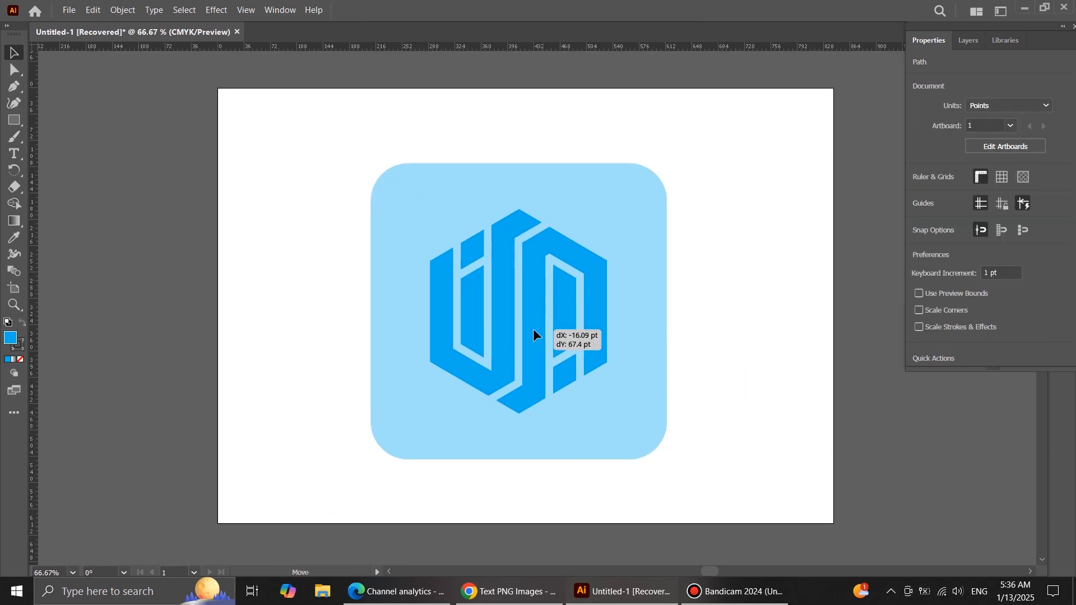
click(744, 349)
Step: Duplicate the rounded square slightly down and to the left, and send the copy to the back
mouse_move(646, 332)
mouse_down()
mouse_move(639, 339)
mouse_move(665, 339)
mouse_move(639, 337)
mouse_up()
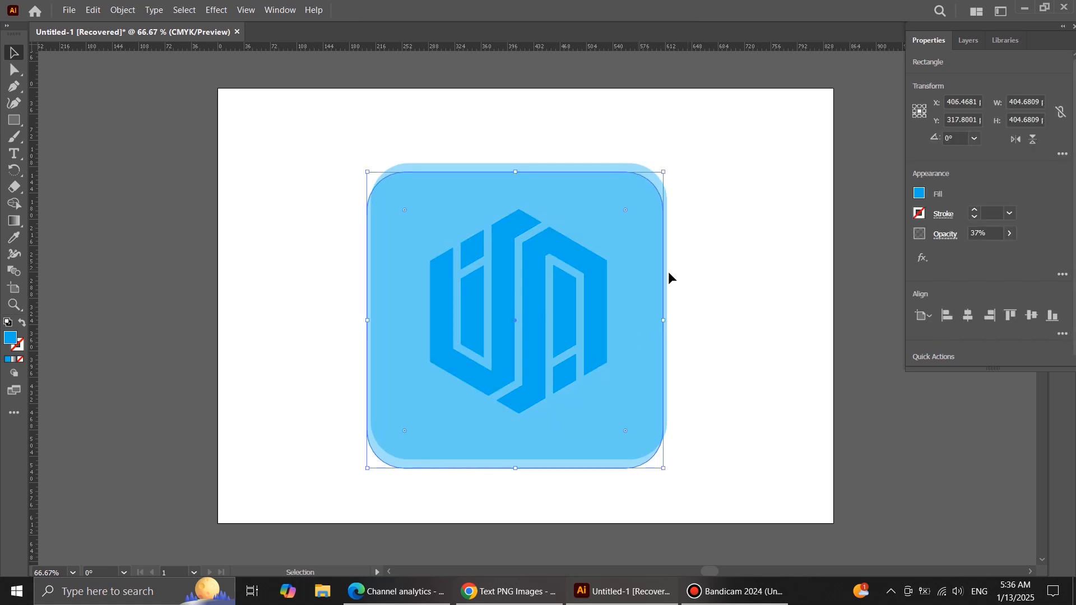
right_click(634, 281)
mouse_move(740, 502)
click(813, 542)
click(741, 284)
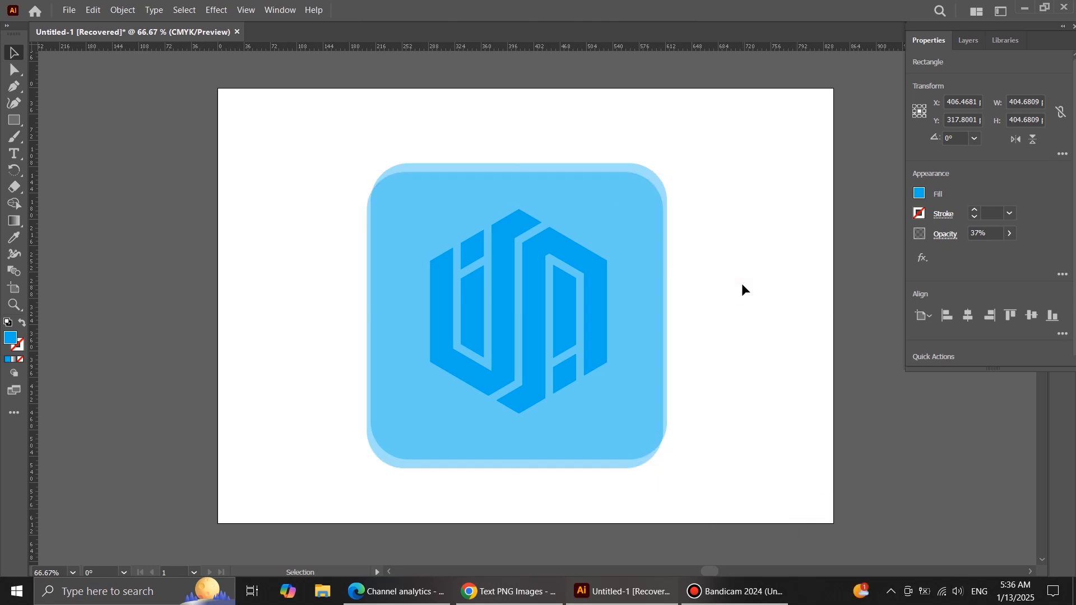
click(618, 464)
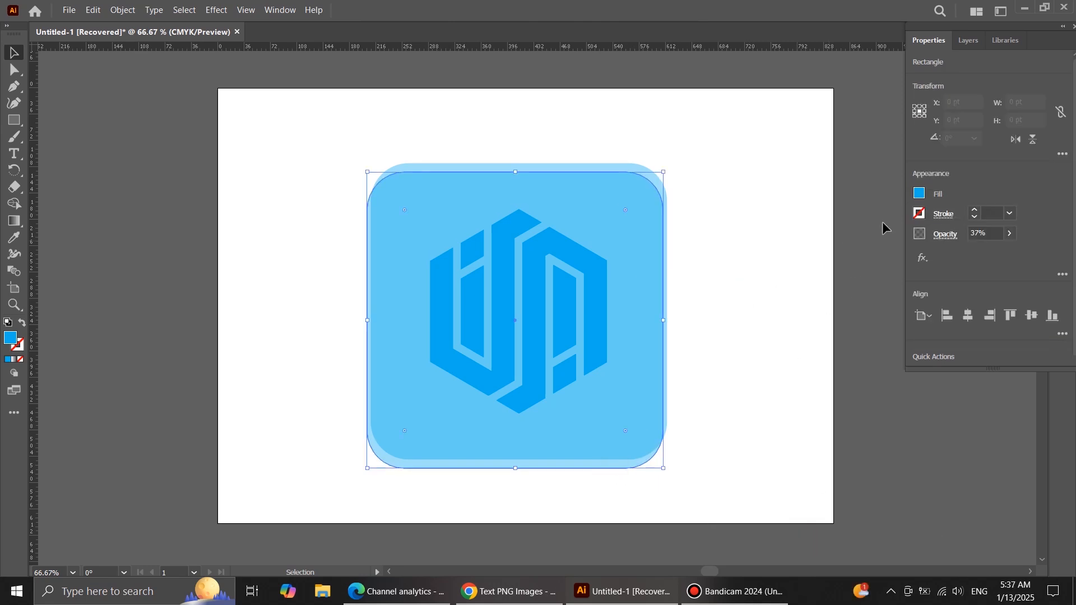
click(919, 194)
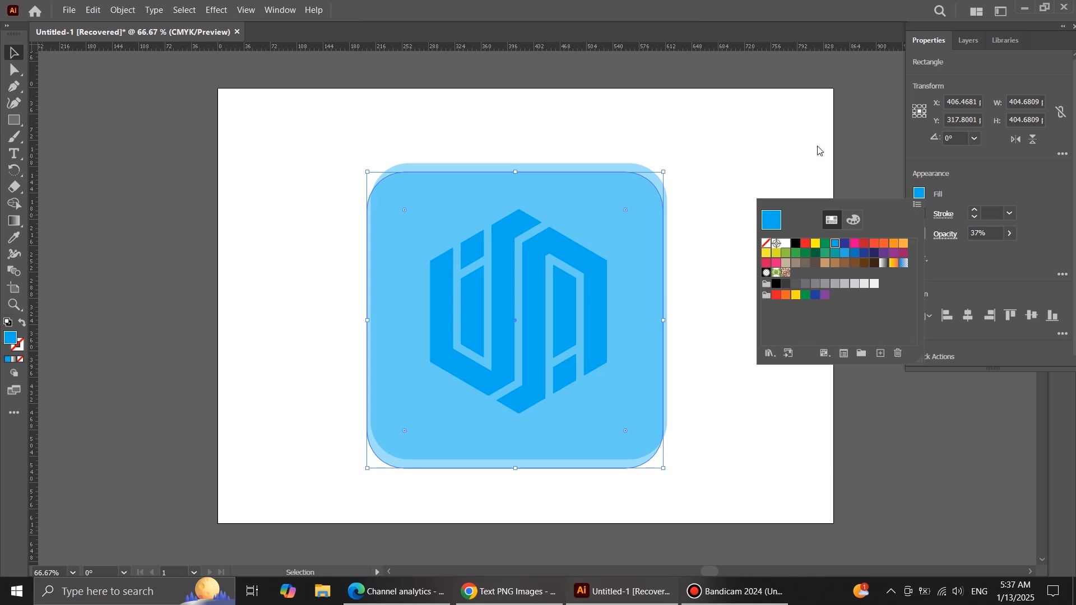
click(756, 130)
click(734, 229)
key(space)
drag(733, 228, 708, 238)
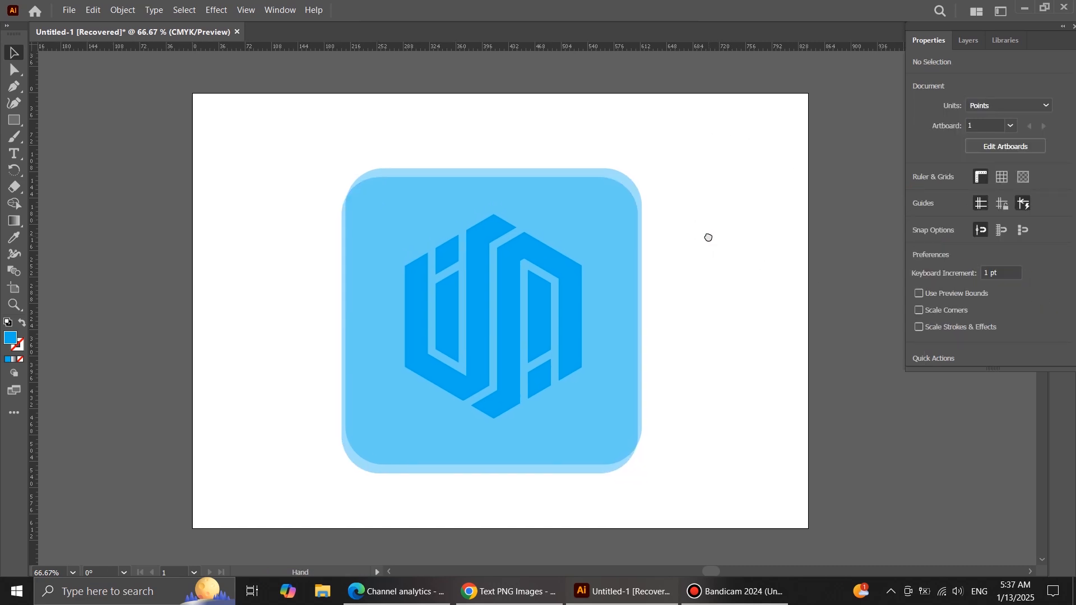
click(556, 467)
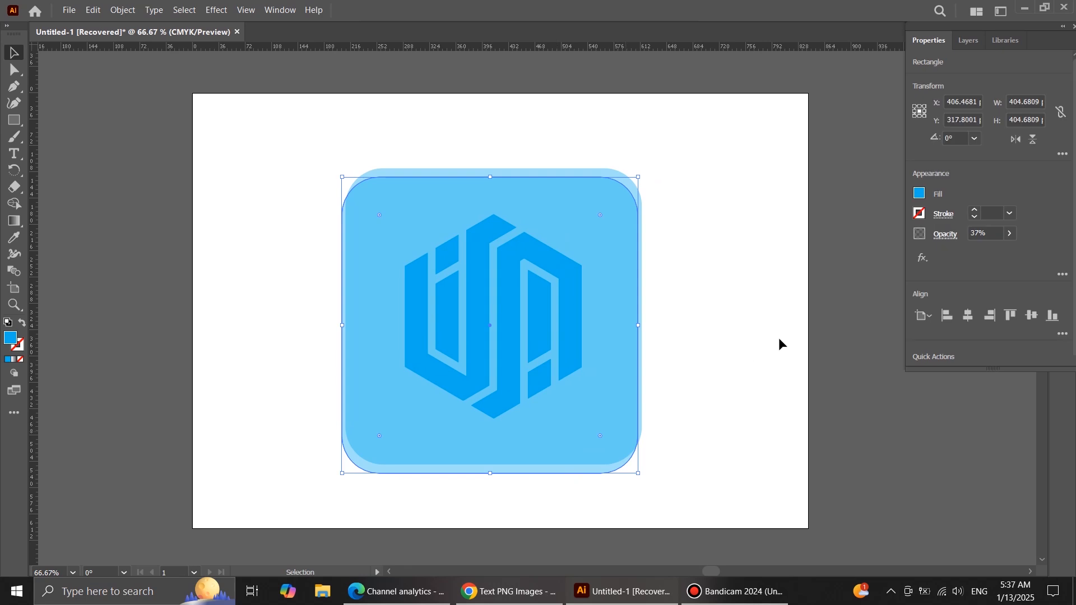
click(920, 194)
Step: Lower the opacity of the original, upper rounded square to 8%
drag(589, 182, 594, 174)
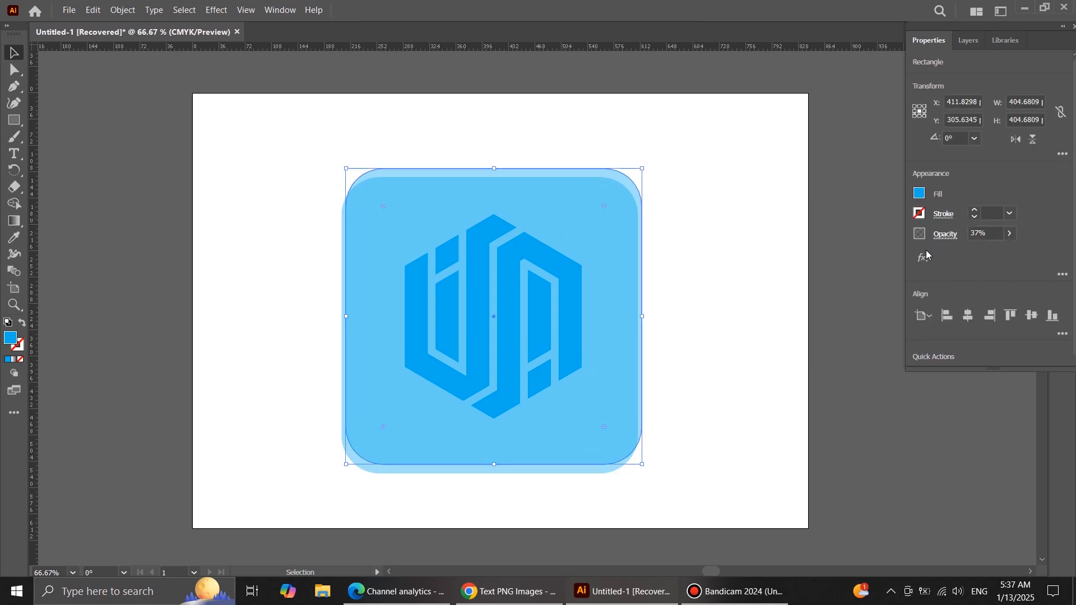
click(920, 194)
drag(1011, 238, 960, 252)
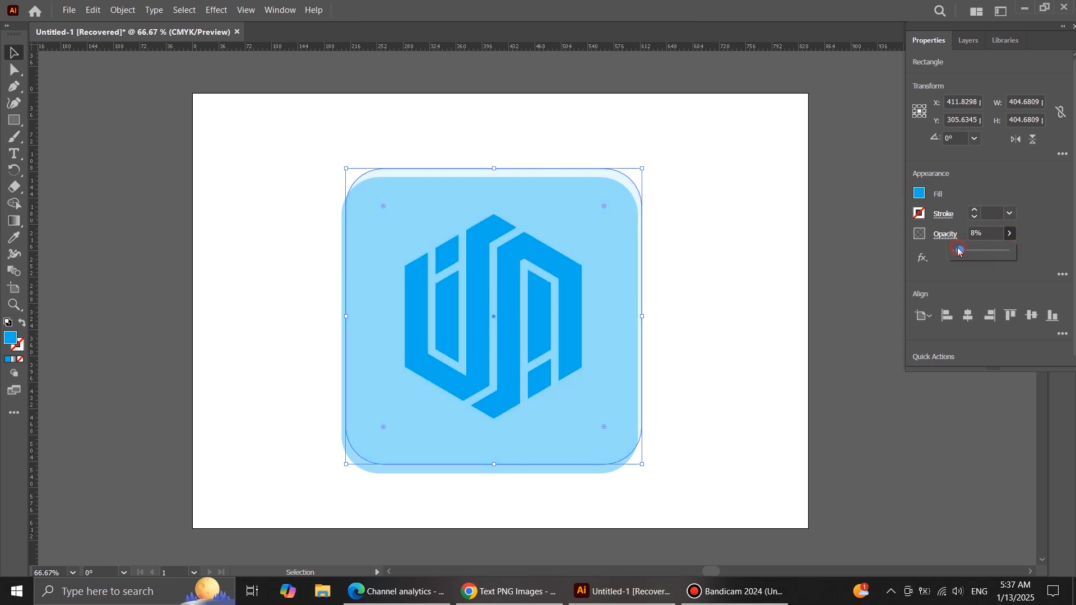
click(755, 201)
key(space)
drag(706, 342, 704, 341)
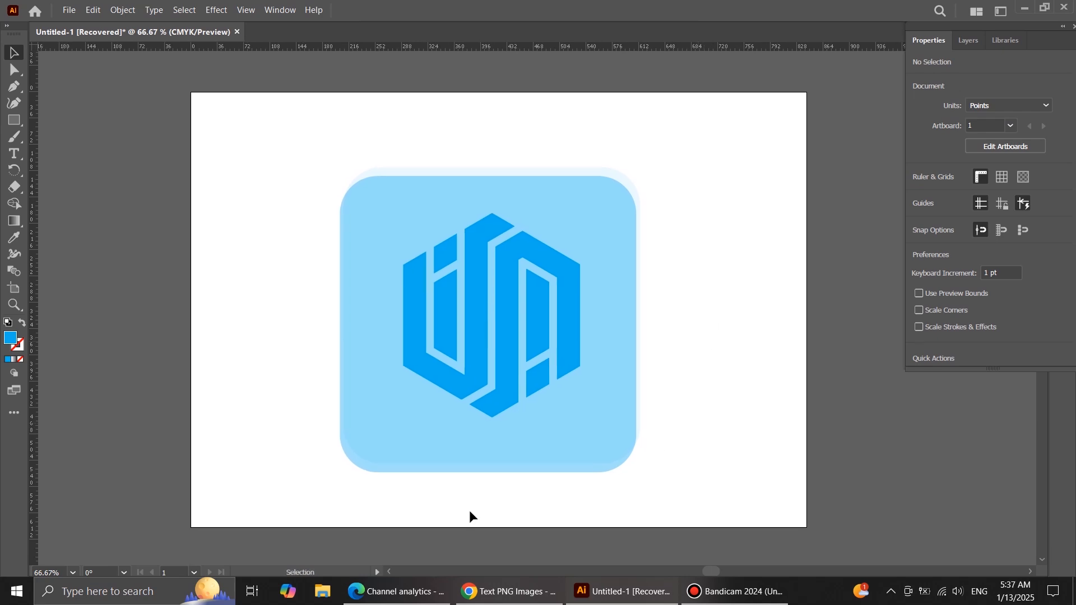
Step: Group the six logo shapes and shift the group slightly so it is horizontally centred on the lower rounded square
click(521, 468)
click(504, 325)
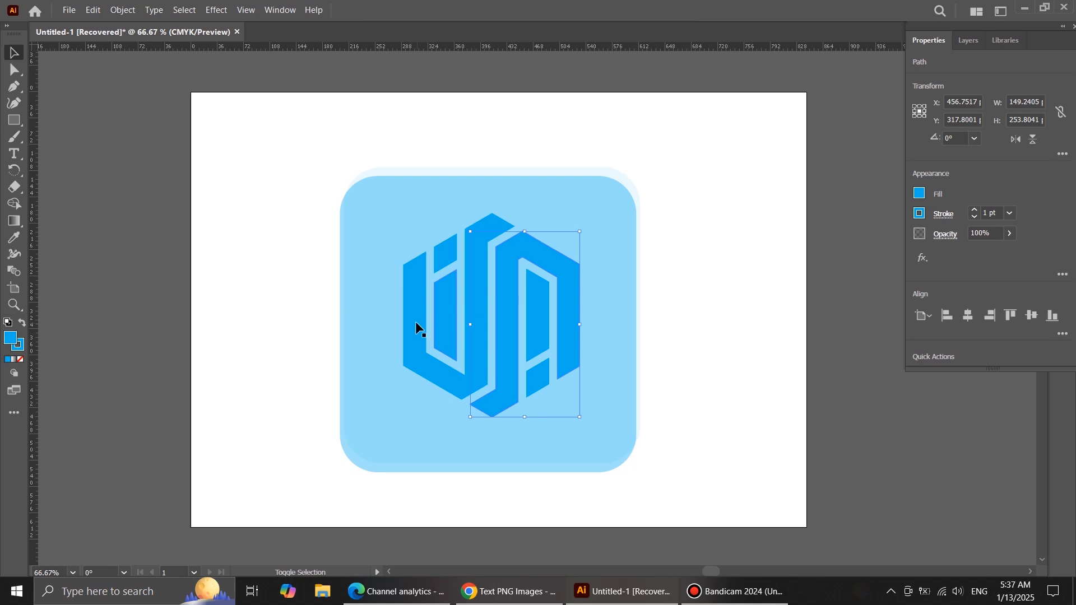
shift+click(446, 260)
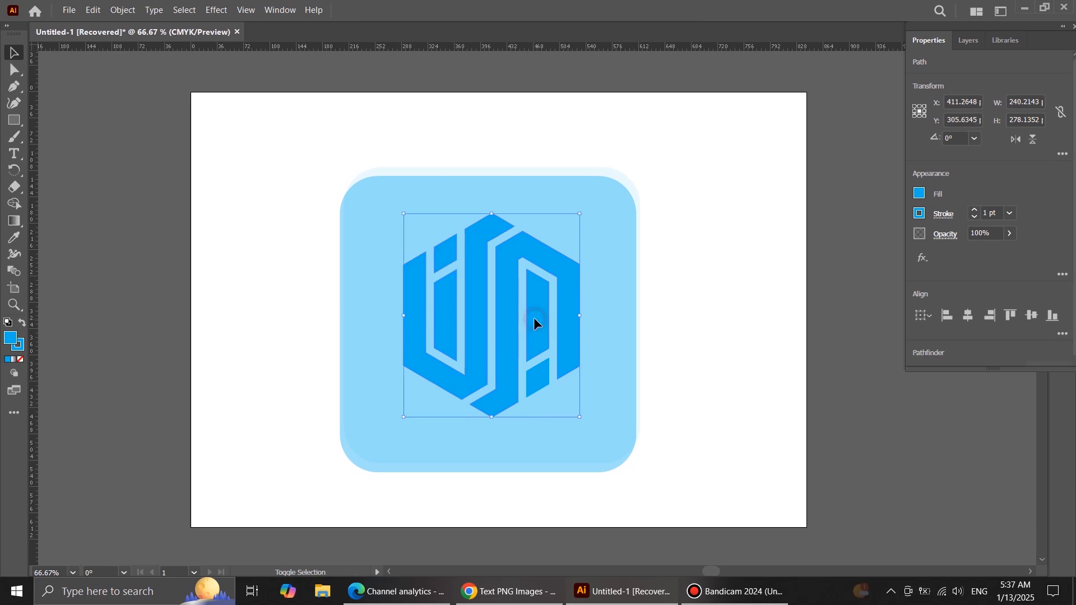
right_click(507, 331)
click(566, 150)
drag(495, 330, 506, 332)
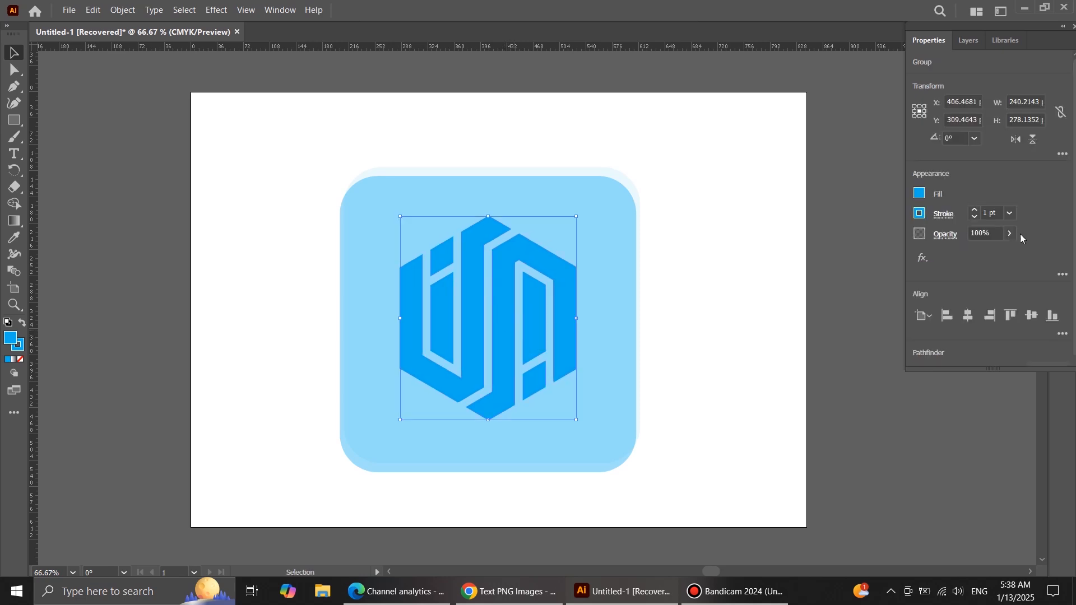
Step: Remove the stroke from the logo group
click(920, 193)
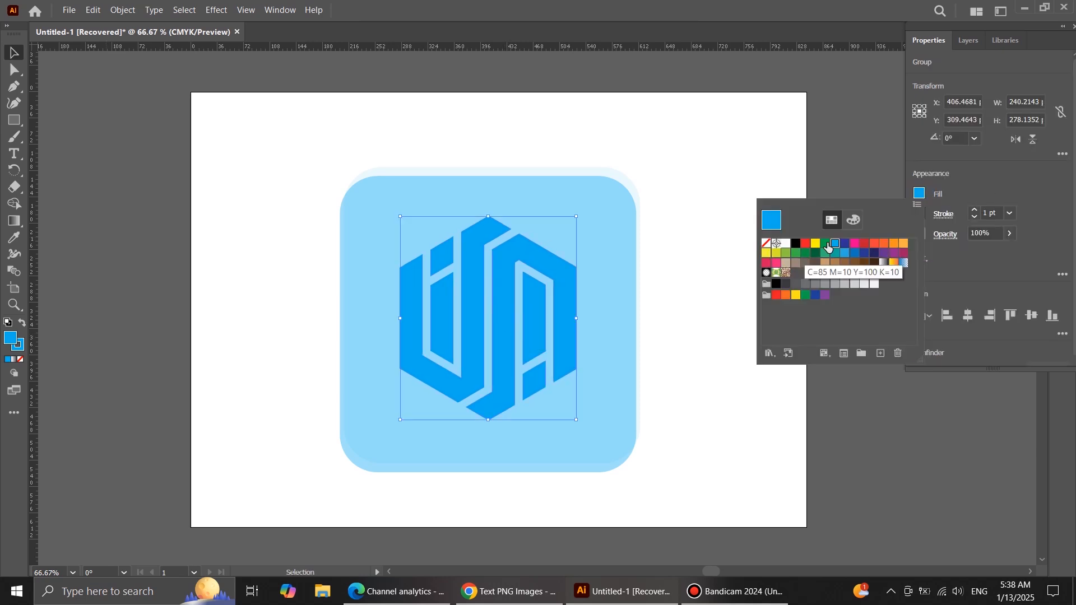
click(941, 216)
click(920, 213)
click(766, 263)
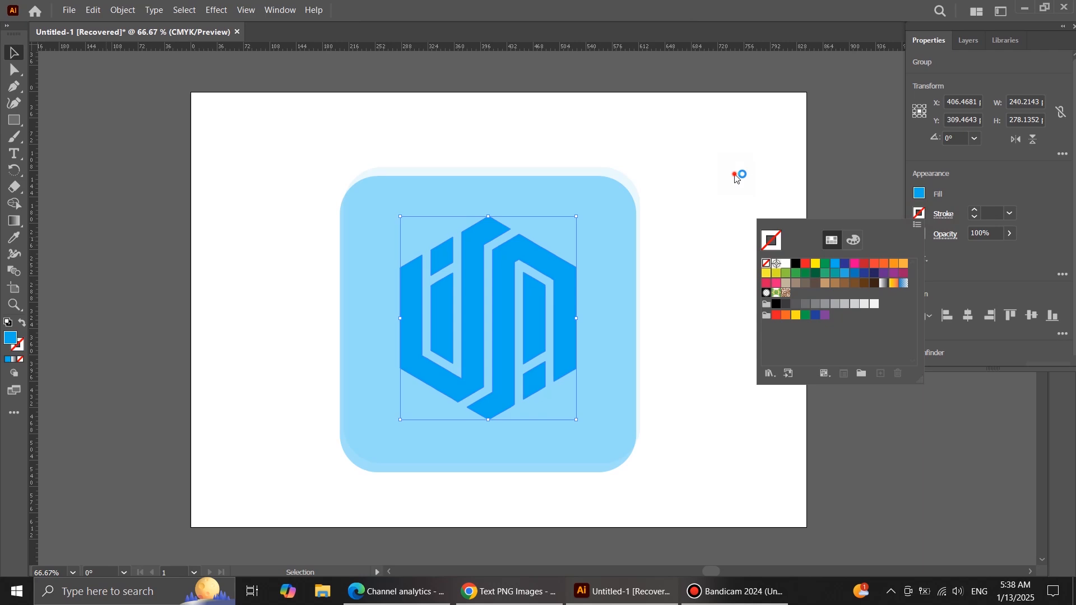
Step: Try white, yellow, dark blue and other fills on the logo group and settle on dark brown
click(921, 194)
click(788, 245)
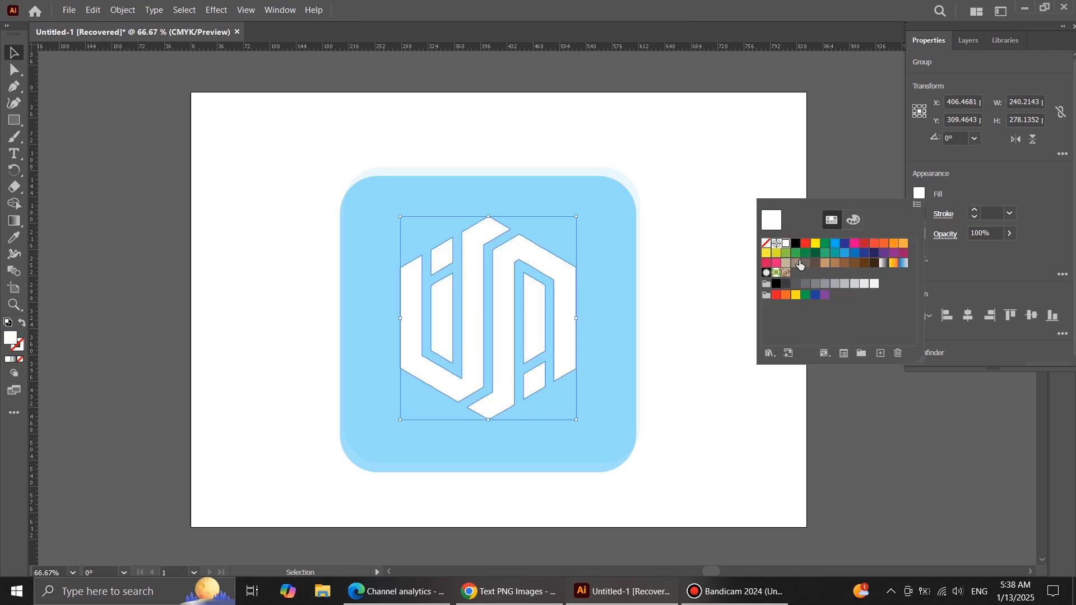
click(825, 245)
click(816, 244)
click(845, 245)
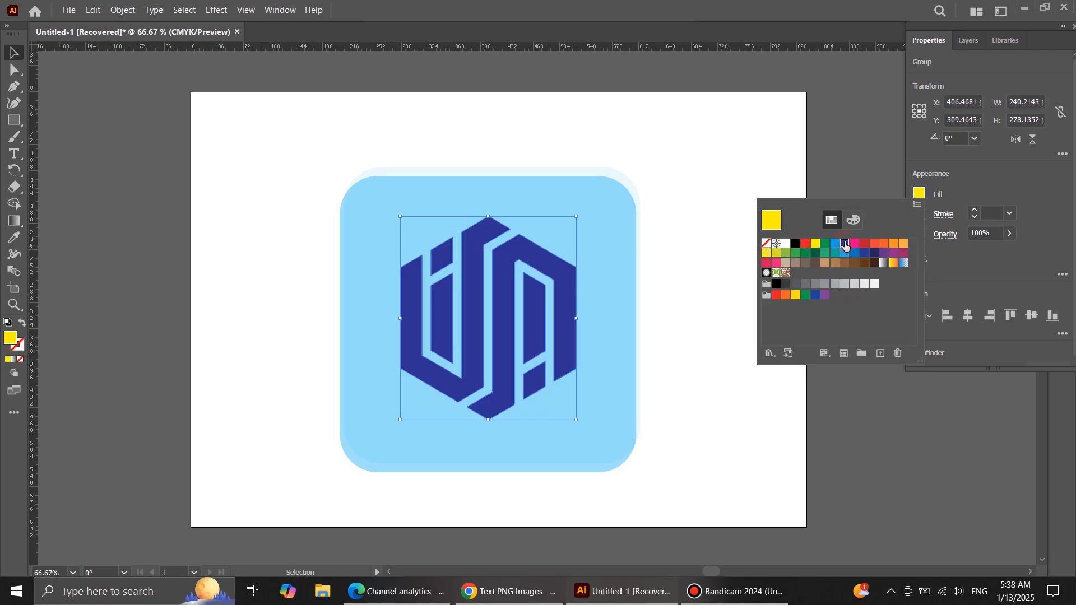
click(835, 245)
click(845, 245)
click(865, 244)
click(864, 263)
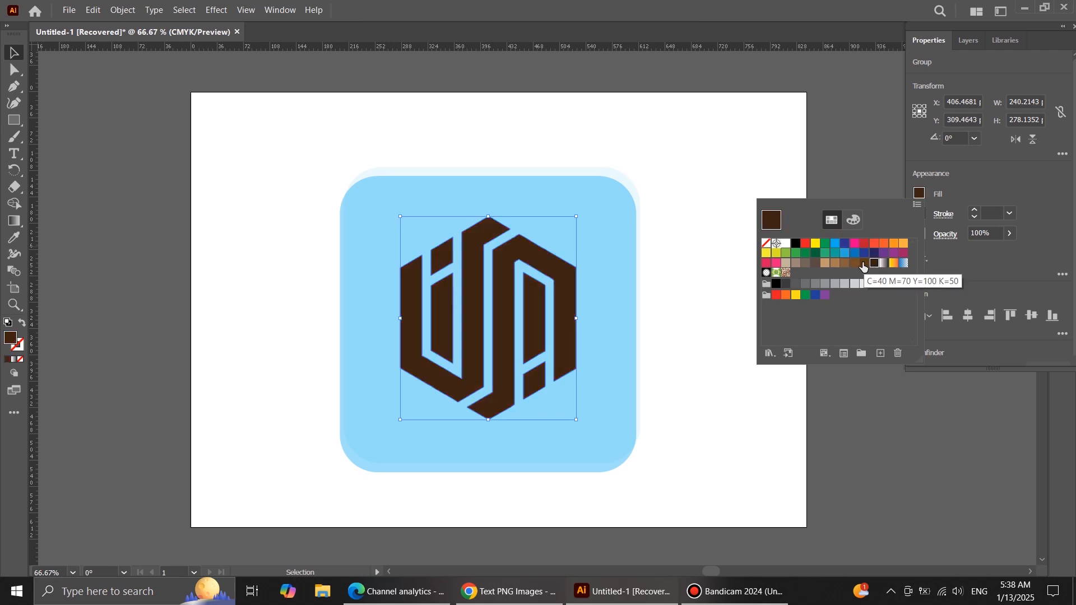
click(697, 159)
click(697, 159)
drag(617, 340, 629, 330)
scroll(504, 286, up, 1)
scroll(504, 286, down, 1)
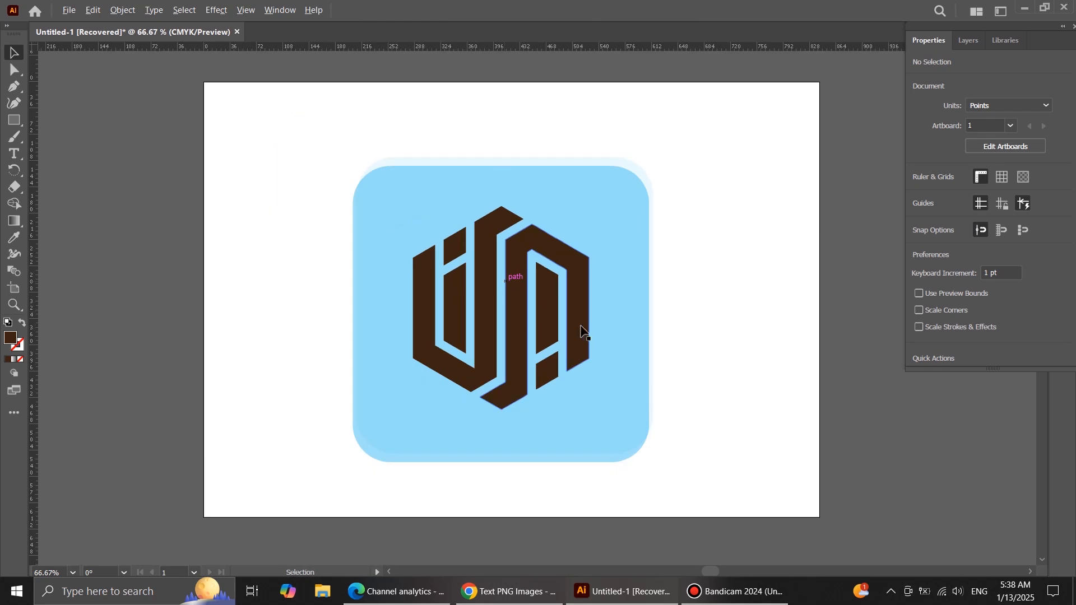
scroll(524, 324, up, 1)
scroll(523, 325, down, 1)
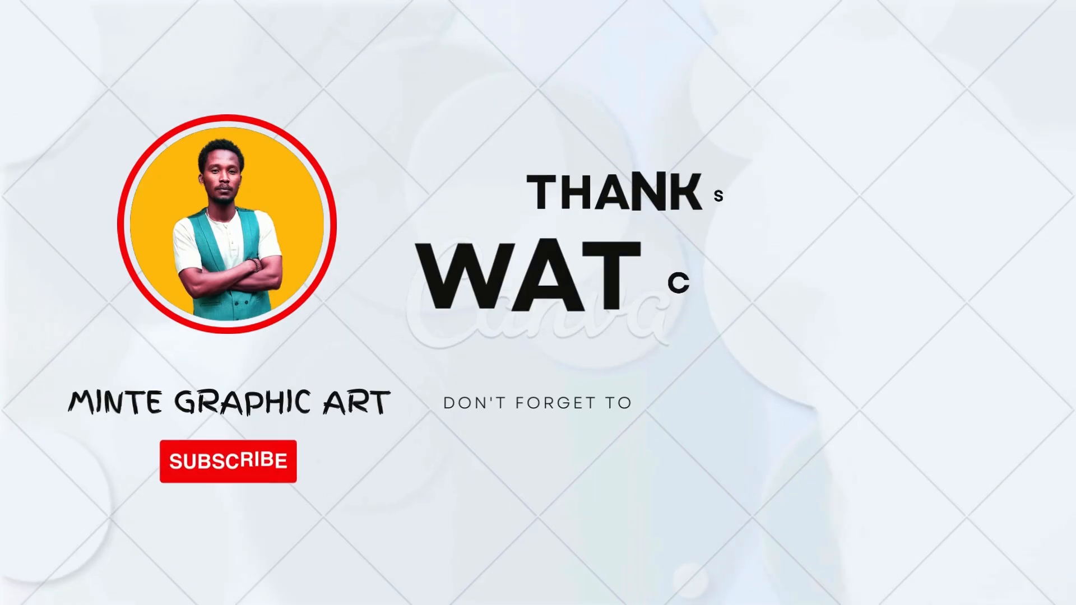